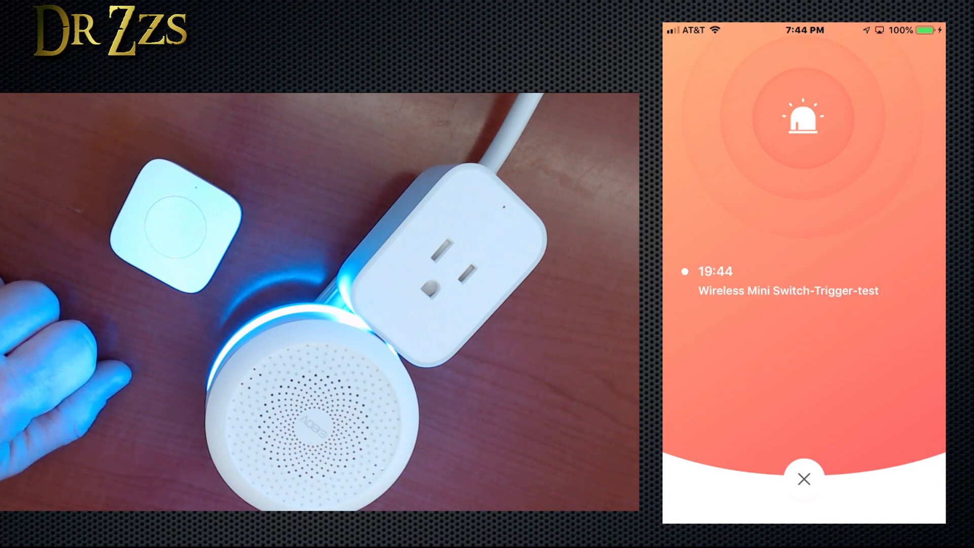
Dismiss the Wireless Mini Switch-Trigger-test alarm on the phone
click(803, 479)
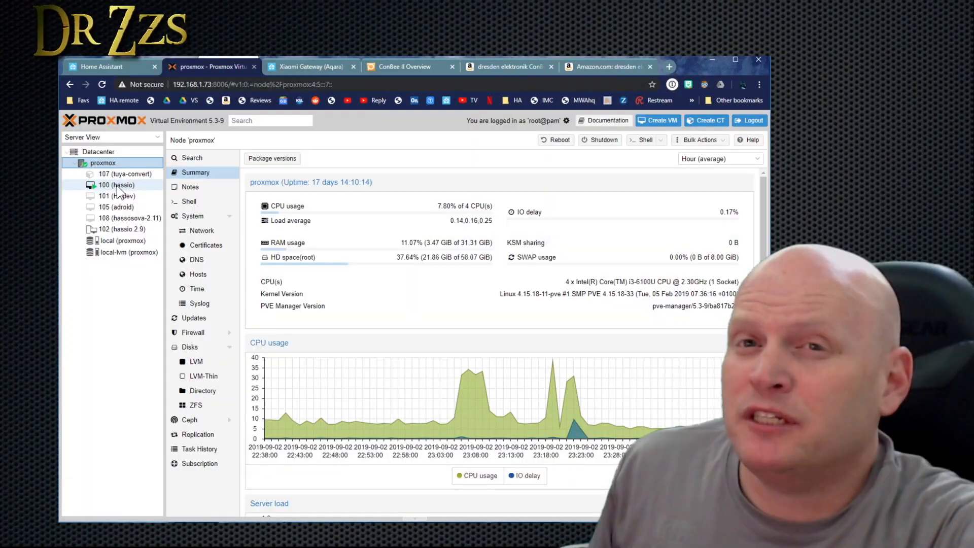
In Proxmox, open the USB device settings of virtual machine 100 (hassio) and show the device choices for passthrough
click(117, 185)
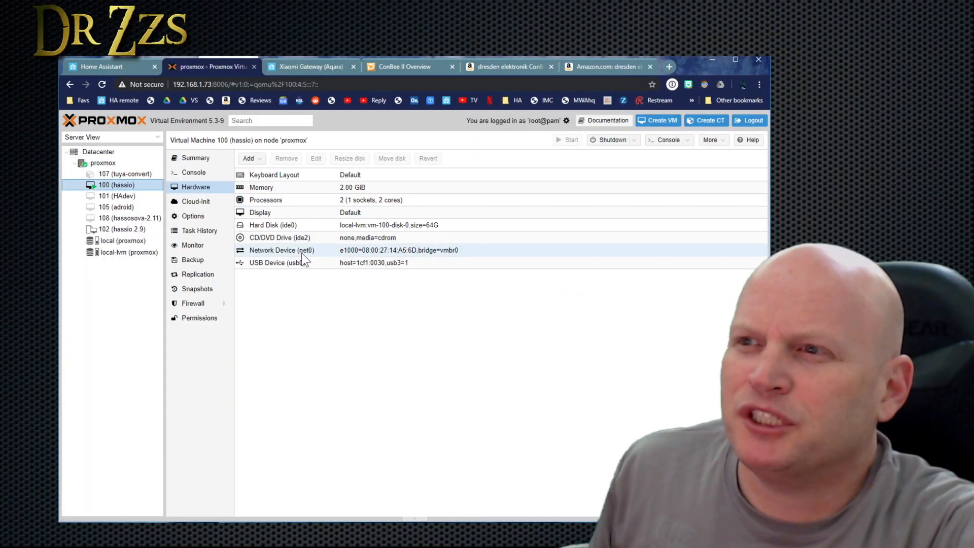
double_click(282, 262)
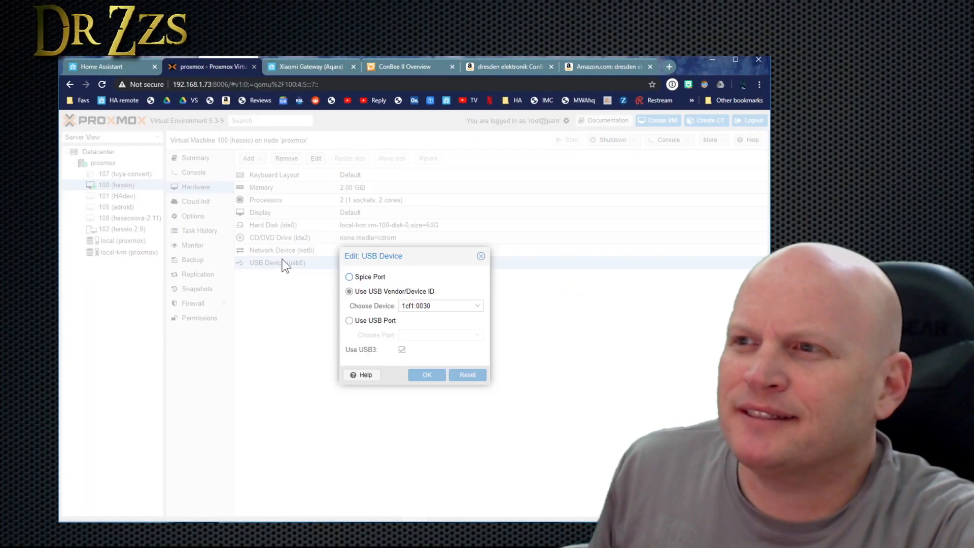
click(444, 307)
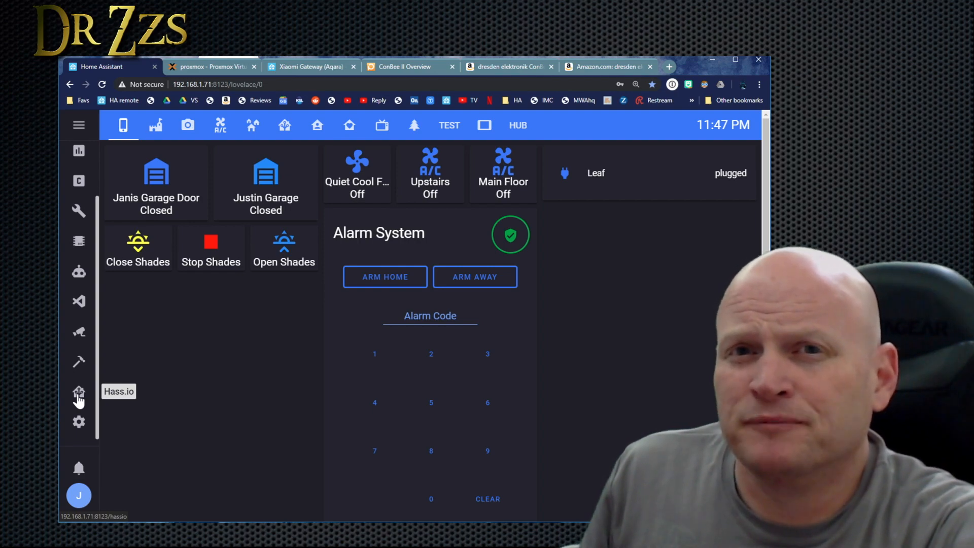
In Home Assistant, search the Hass.io add-on store for deconz and open the official deCONZ add-on
click(78, 396)
click(311, 167)
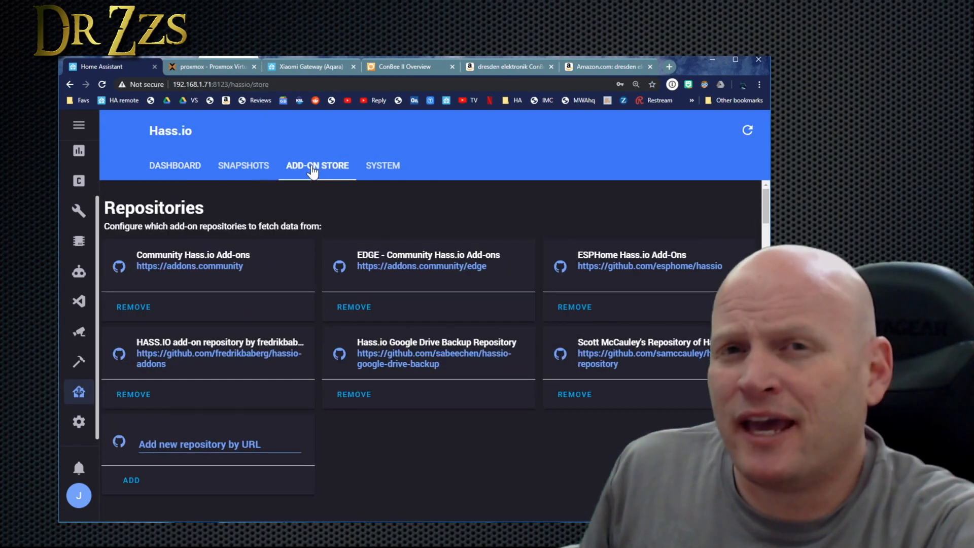
scroll(218, 370, down, 3)
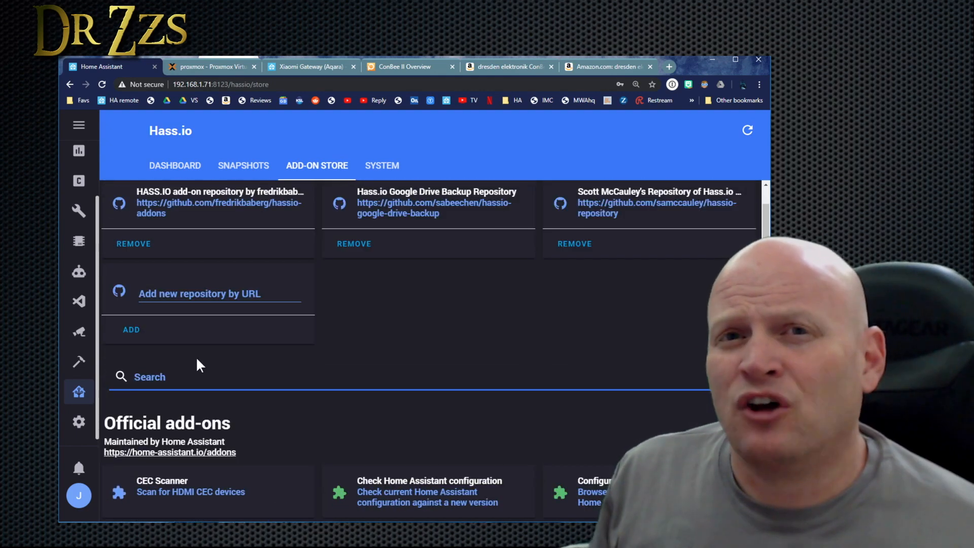
text(deconz)
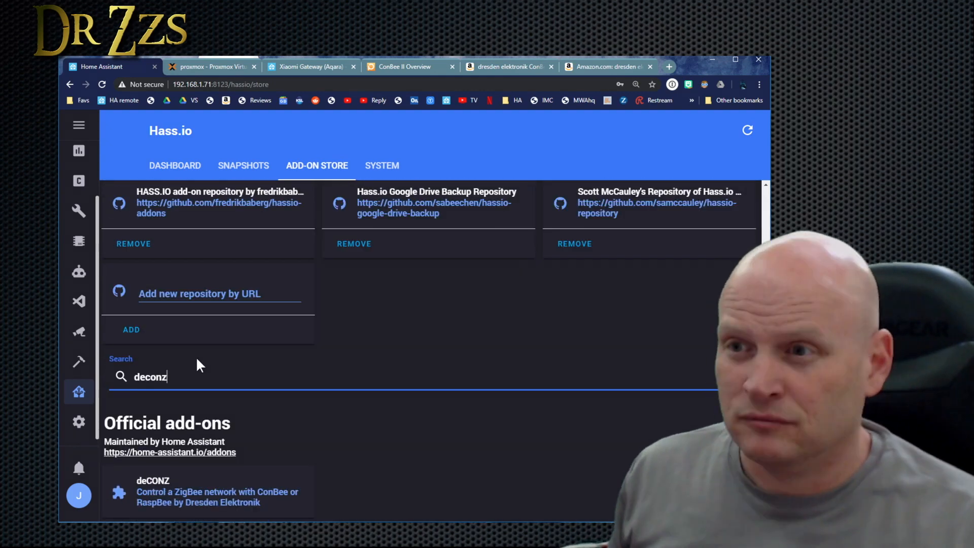
click(234, 342)
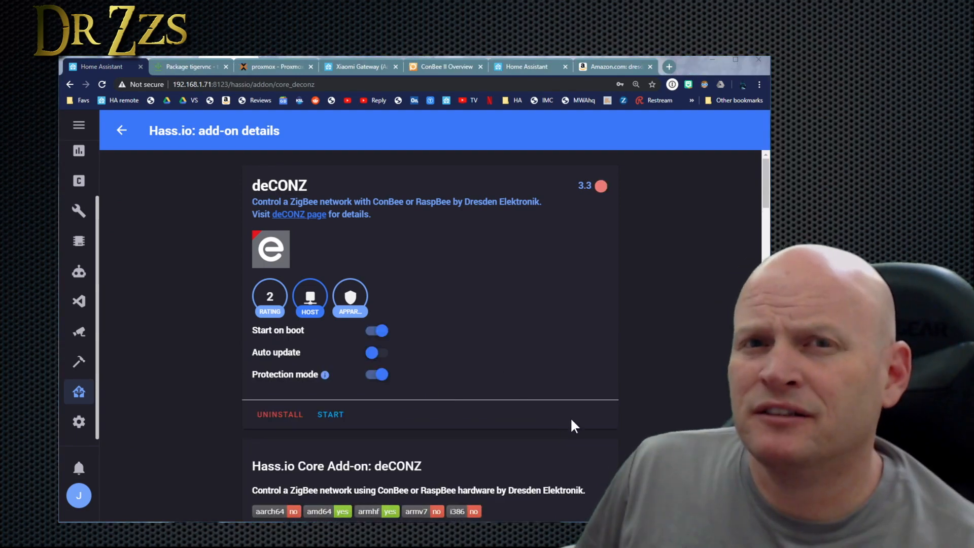
Read the deCONZ add-on's device option instructions and copy the ConBee II by-id serial path from the Hass.io host's hardware list
scroll(563, 421, down, 6)
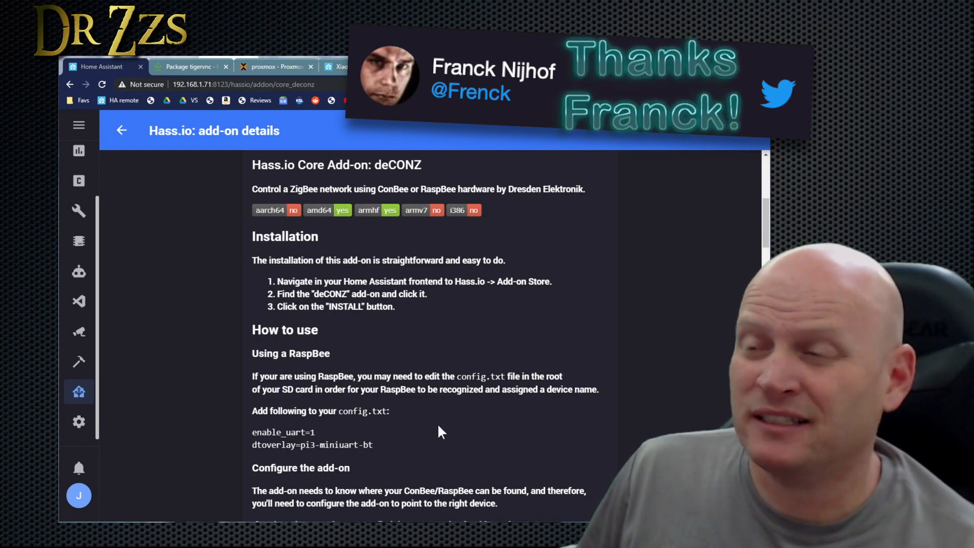
scroll(441, 432, down, 12)
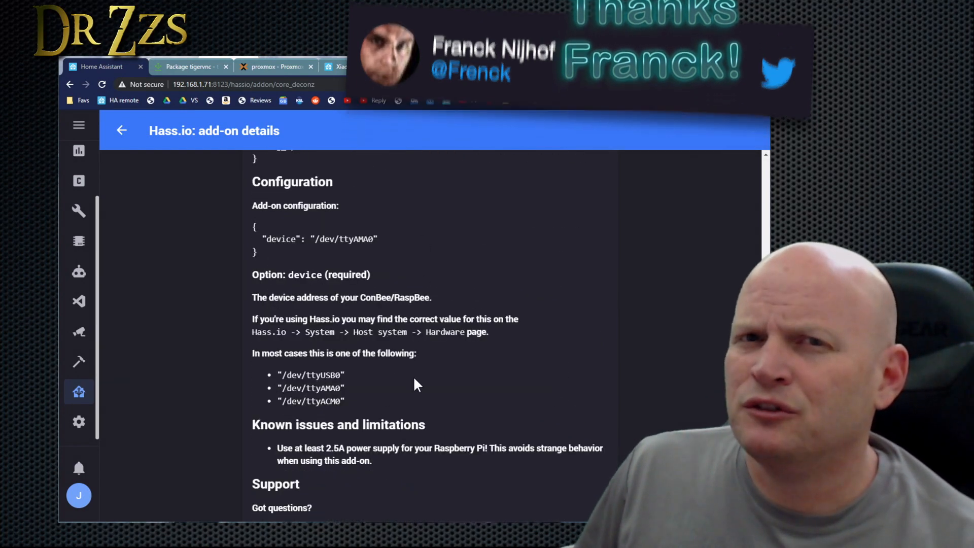
drag(378, 238, 266, 239)
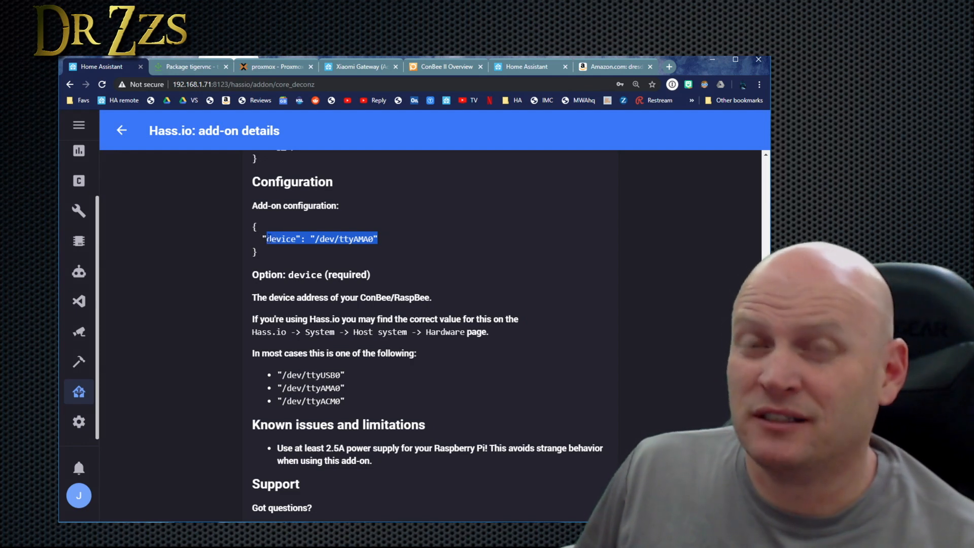
scroll(431, 335, down, 1)
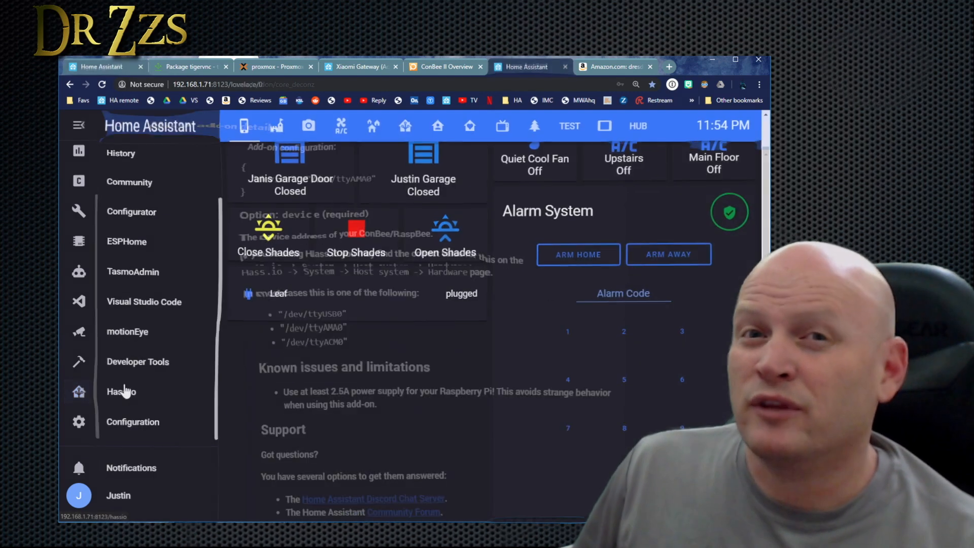
click(126, 391)
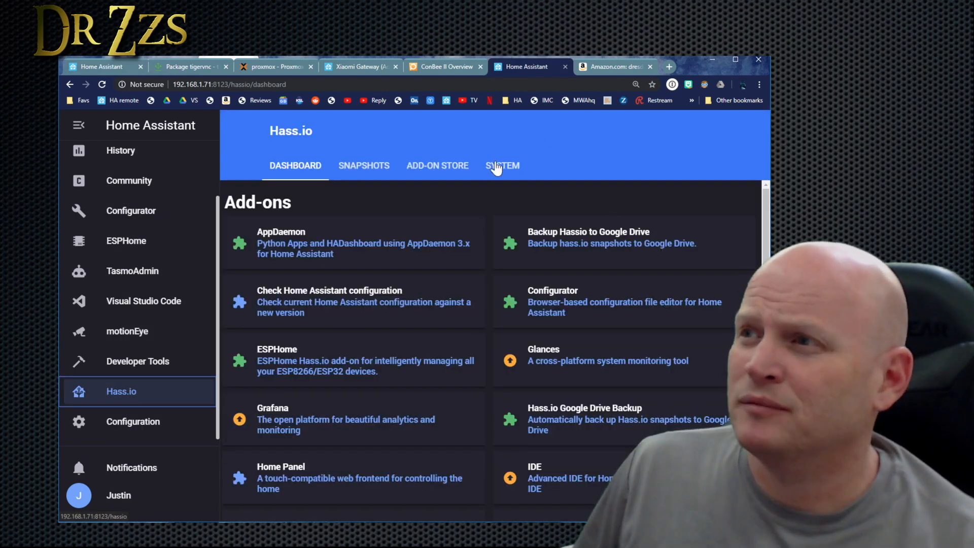
click(496, 167)
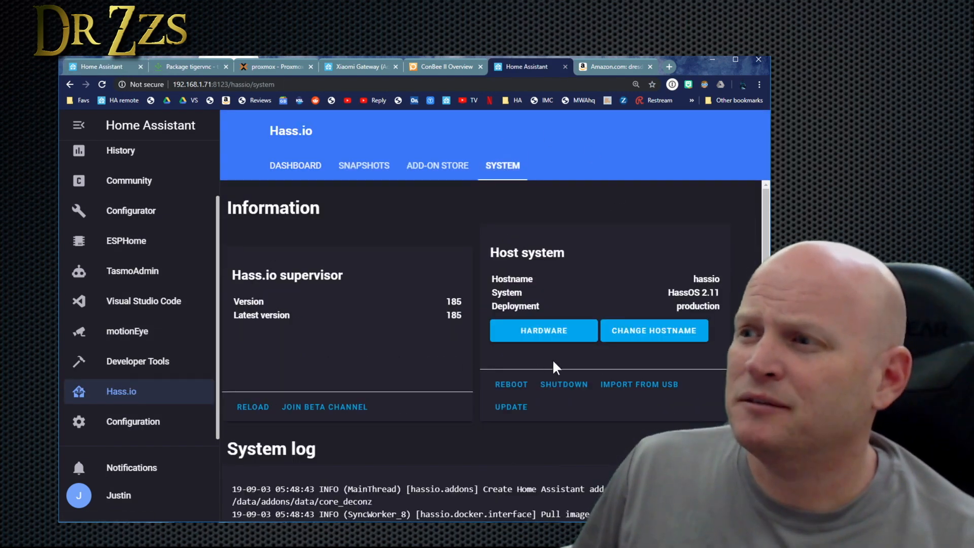
click(528, 330)
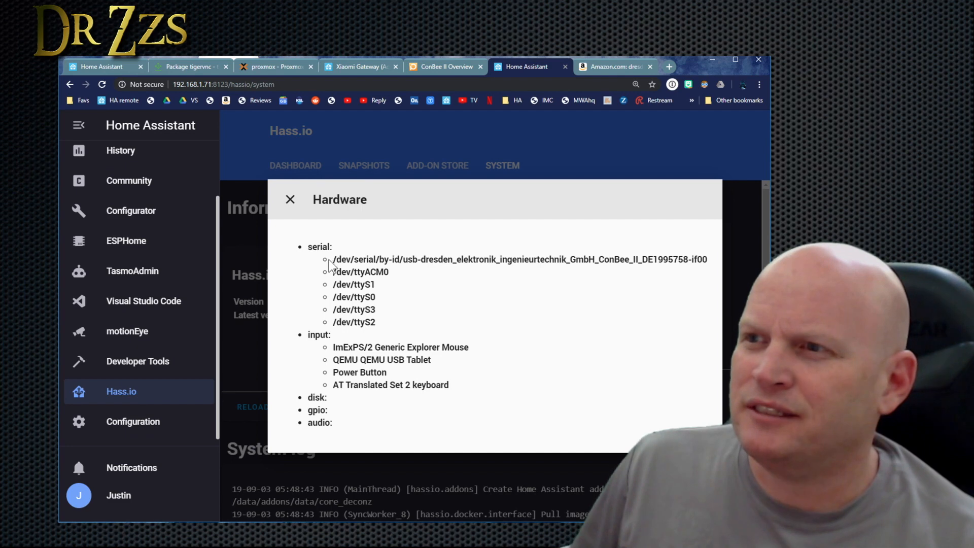
drag(333, 255, 695, 258)
key(ctrl+c)
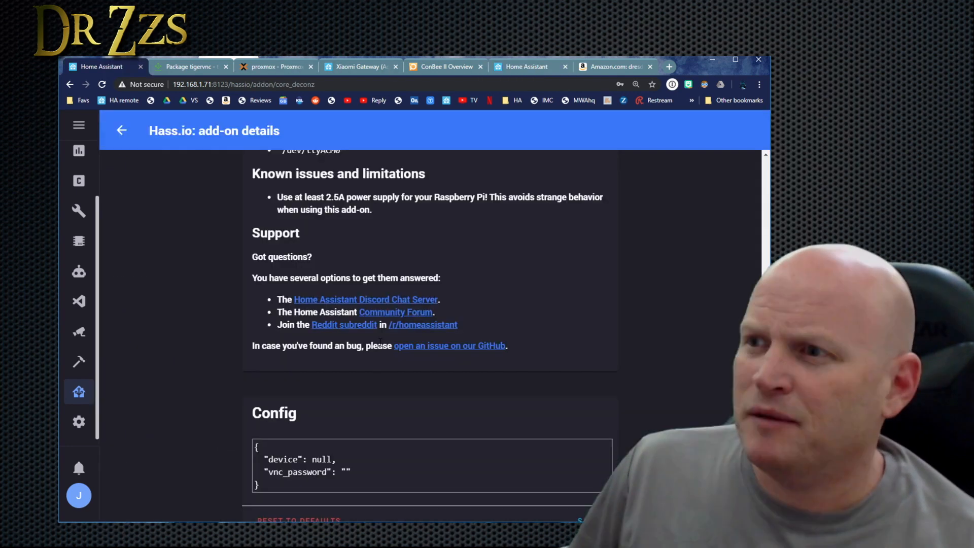
Set "device" in the deCONZ add-on's config to the copied ConBee II path in quotes, save it and start the add-on
scroll(380, 342, down, 5)
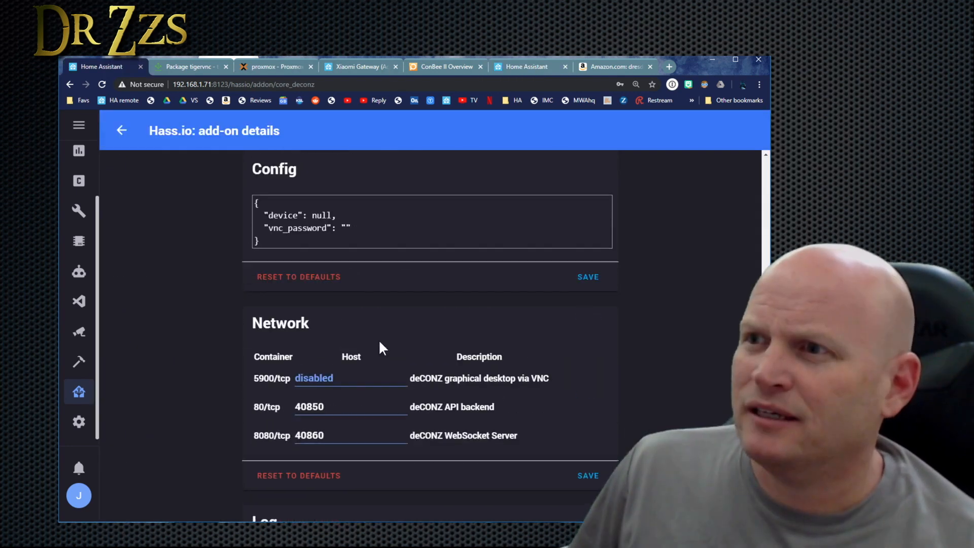
scroll(380, 343, up, 2)
double_click(315, 310)
text(")
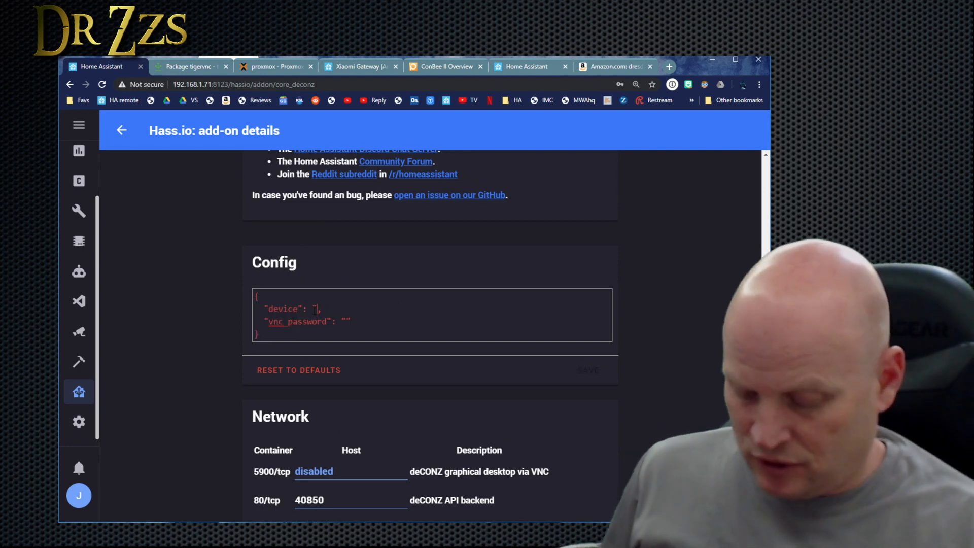
key(ctrl+v)
text(")
click(587, 383)
scroll(586, 372, up, 15)
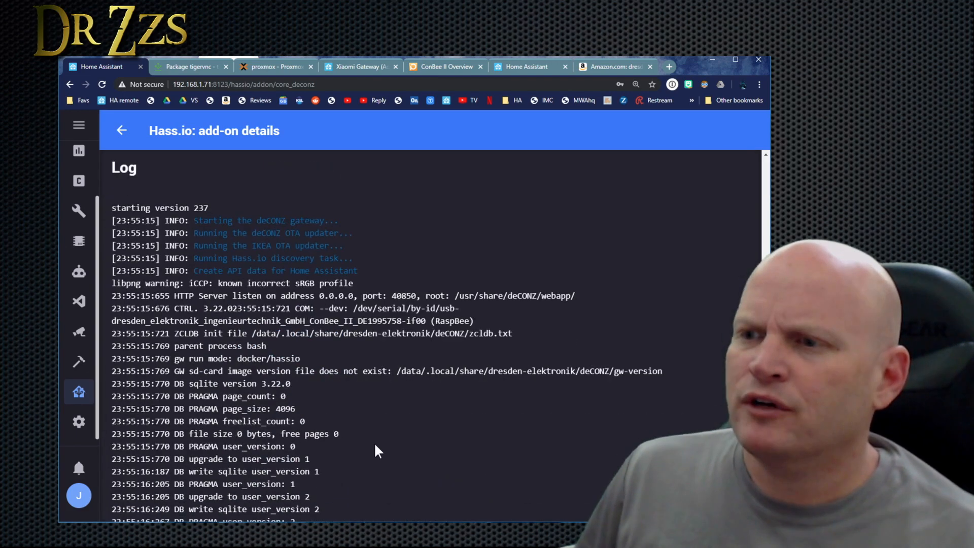
Refresh the deCONZ add-on's log and examine its latest startup entries
scroll(374, 450, down, 8)
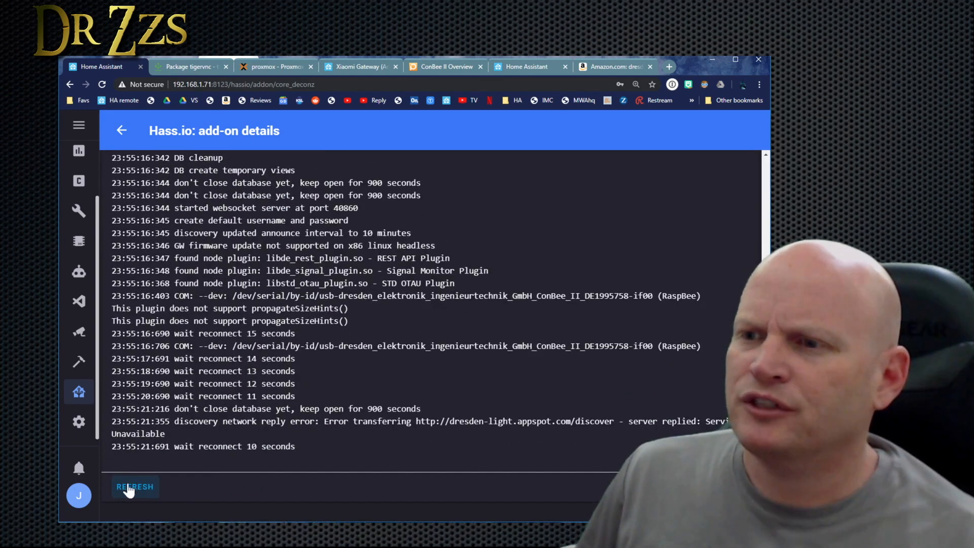
click(128, 487)
drag(111, 421, 333, 434)
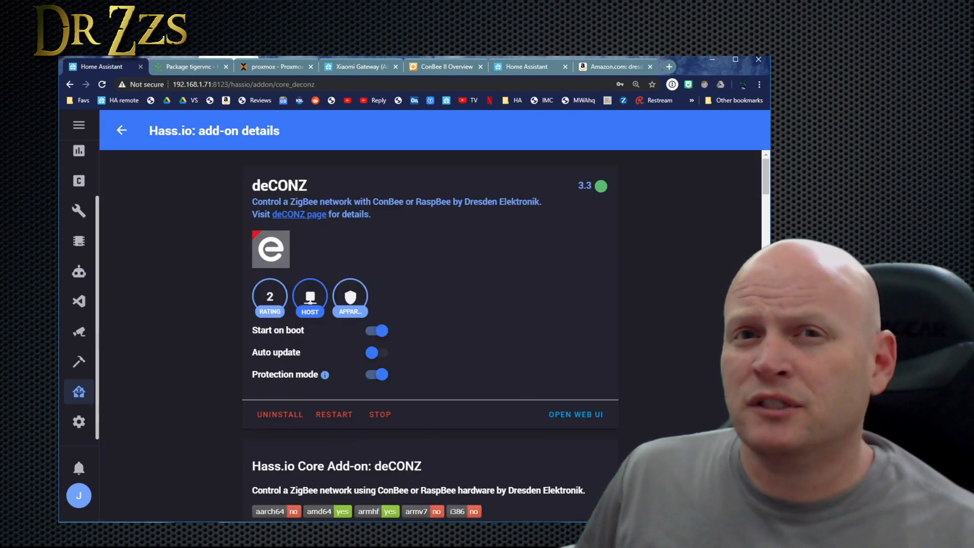
Open the add-on's web interface, name the Phoscon gateway DrZzs_deConz and set its login password
click(571, 415)
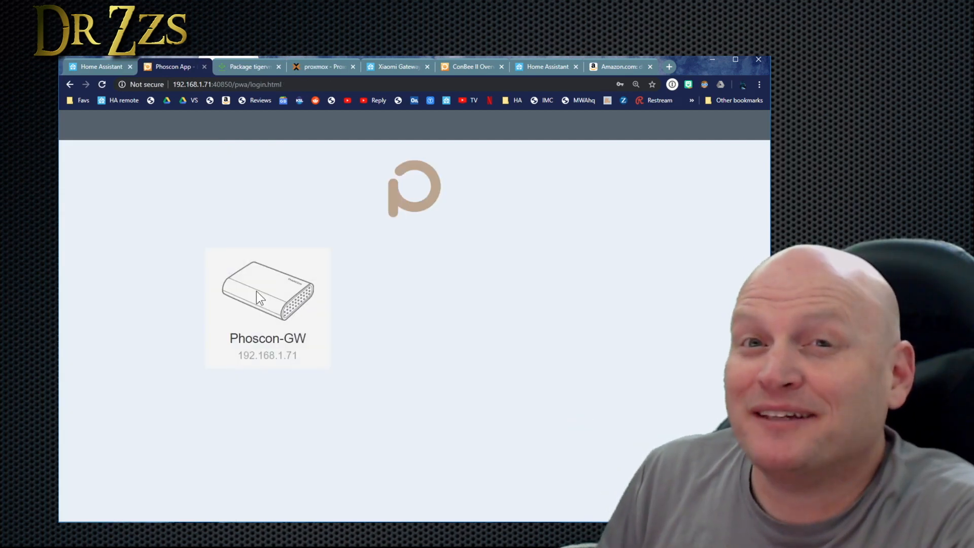
click(260, 309)
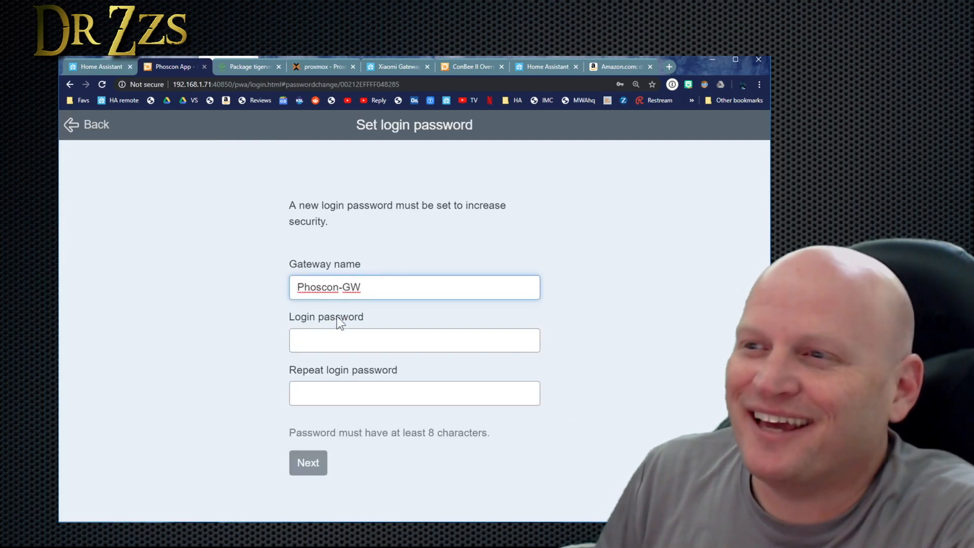
drag(339, 287, 269, 282)
text(DrZzs_deConz)
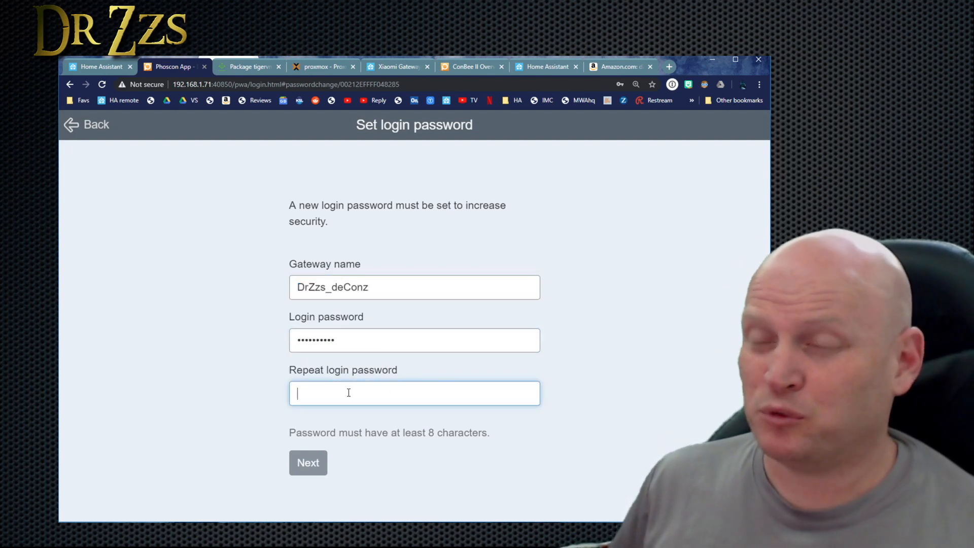
text(*********)
click(310, 472)
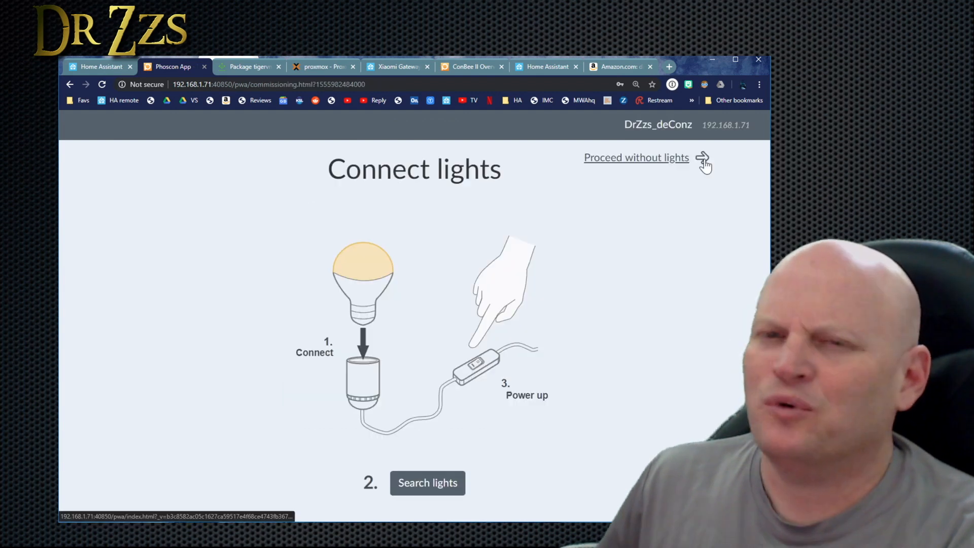
Proceed without connecting lights or creating a first group, and open the gateway's connected sensors list
click(703, 162)
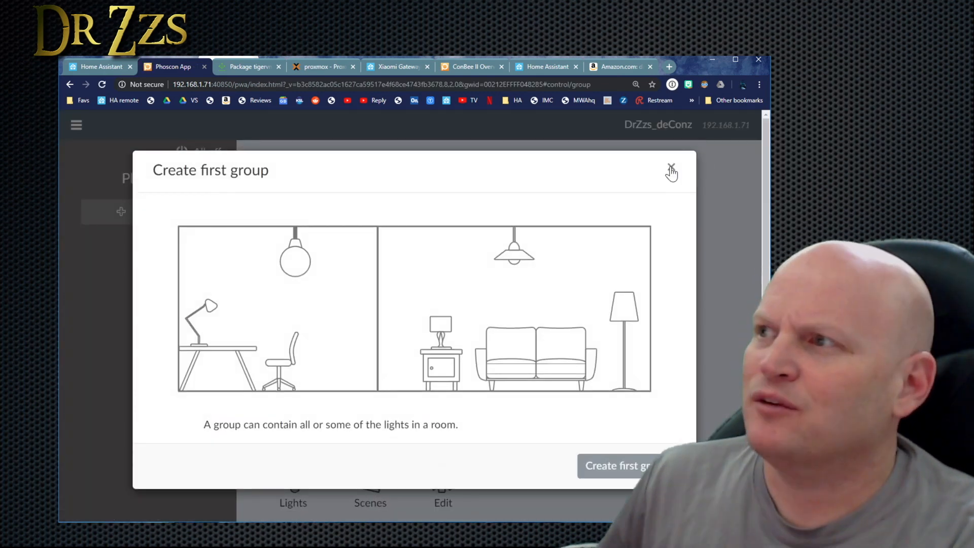
click(671, 169)
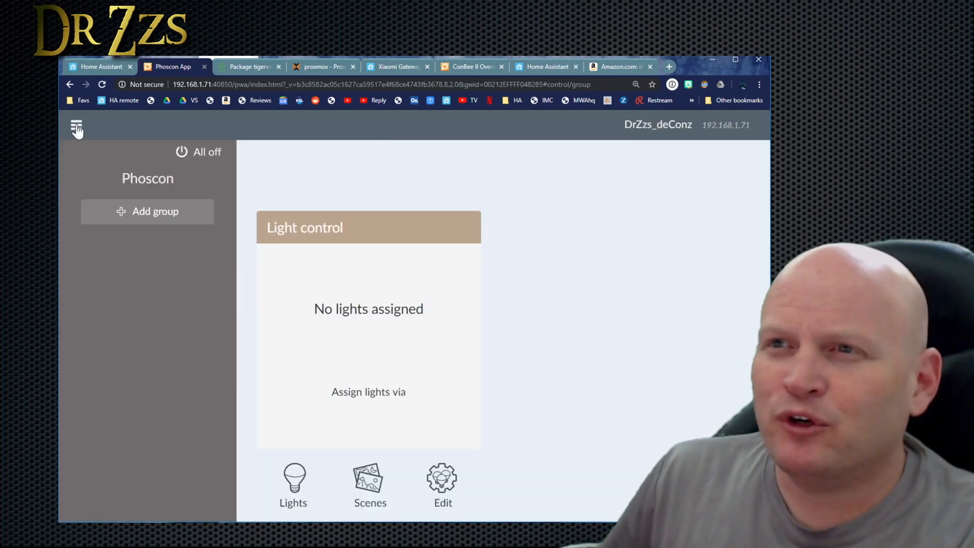
click(77, 129)
click(122, 364)
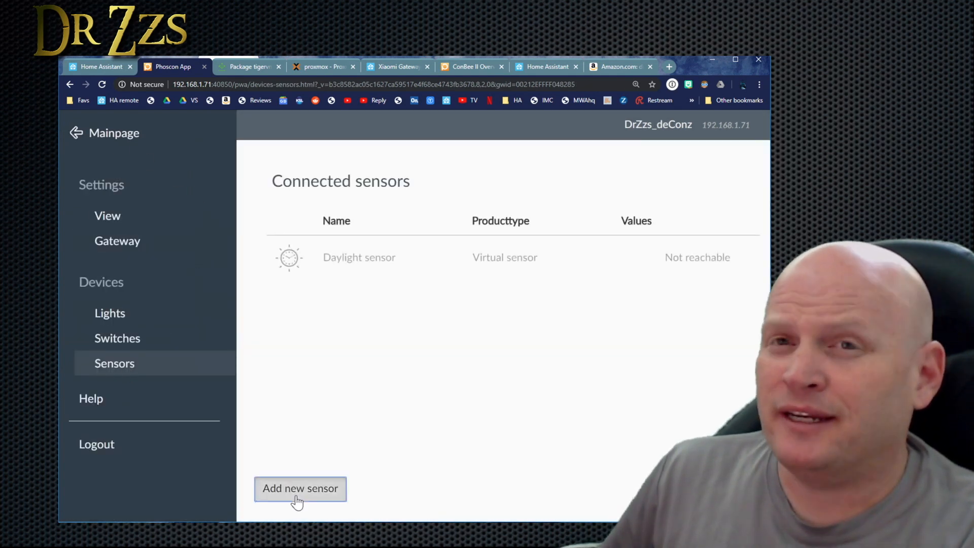
Add the motion sensor to the gateway and rename it X_Motion
click(297, 490)
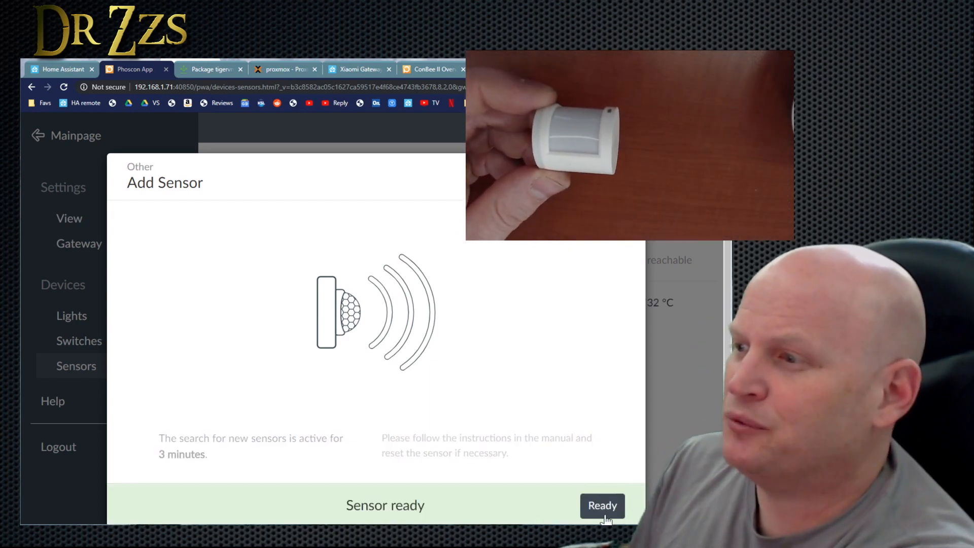
click(602, 507)
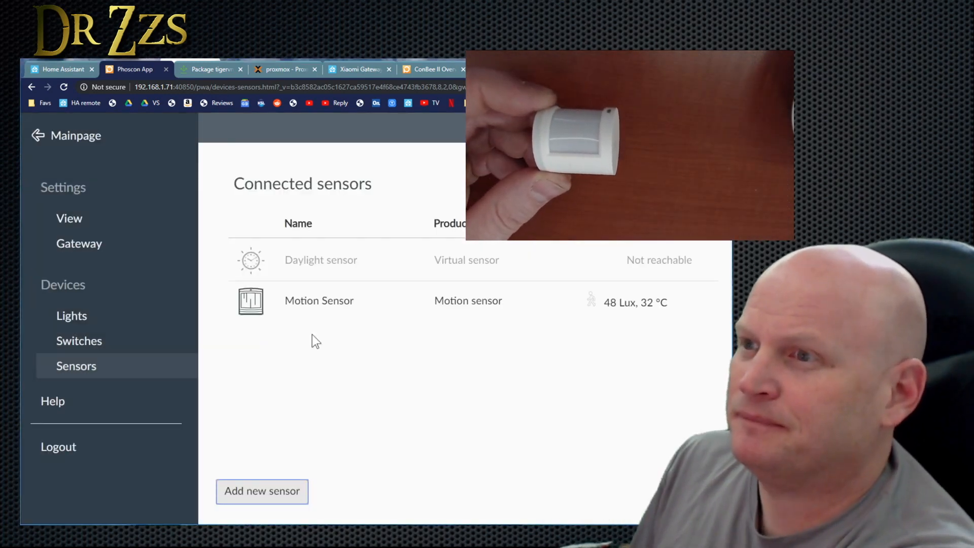
click(402, 302)
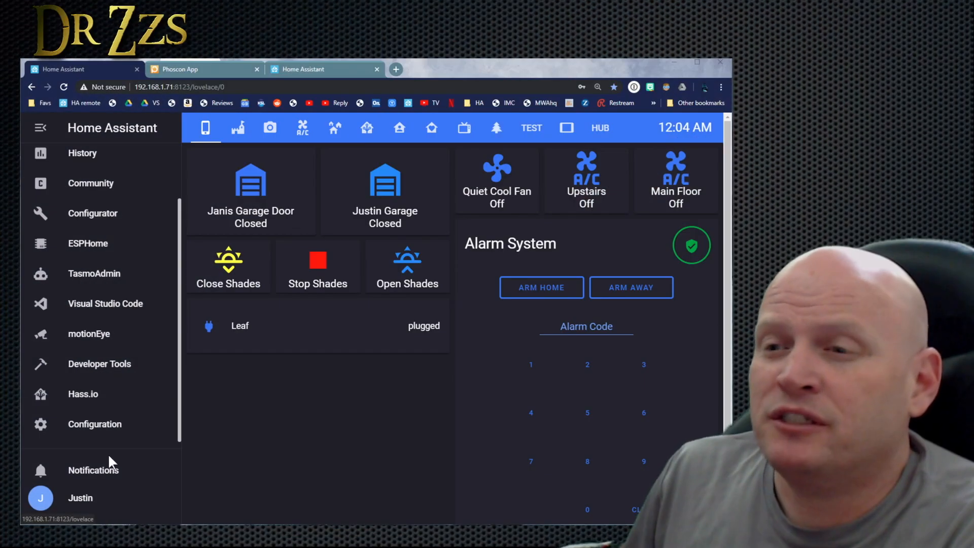
Configure the discovered deCONZ Zigbee gateway integration in Home Assistant to connect through the Hass.io add-on
click(80, 425)
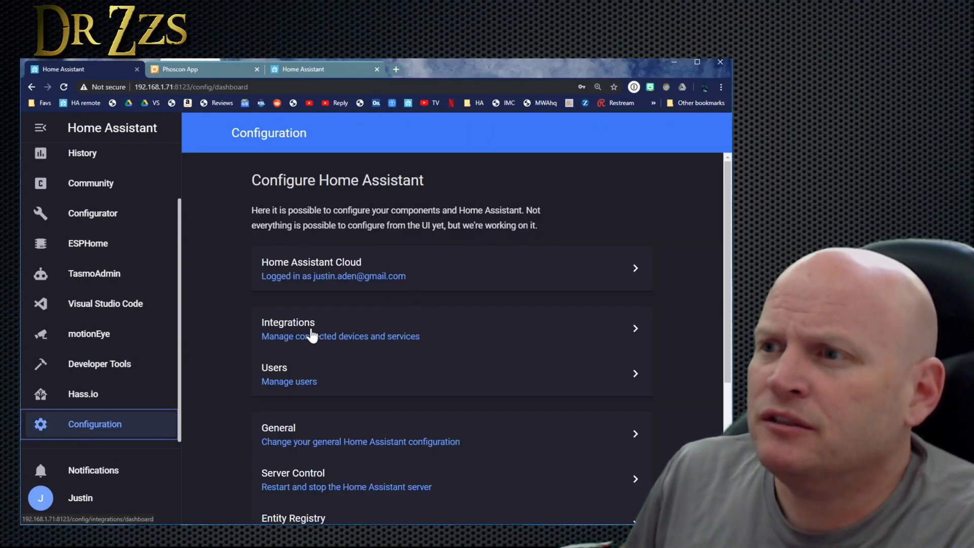
click(311, 329)
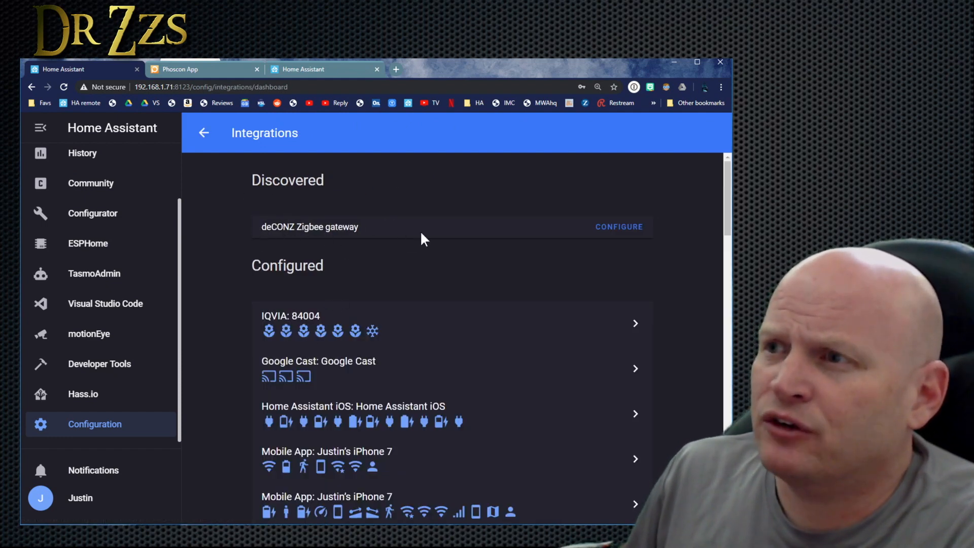
click(611, 232)
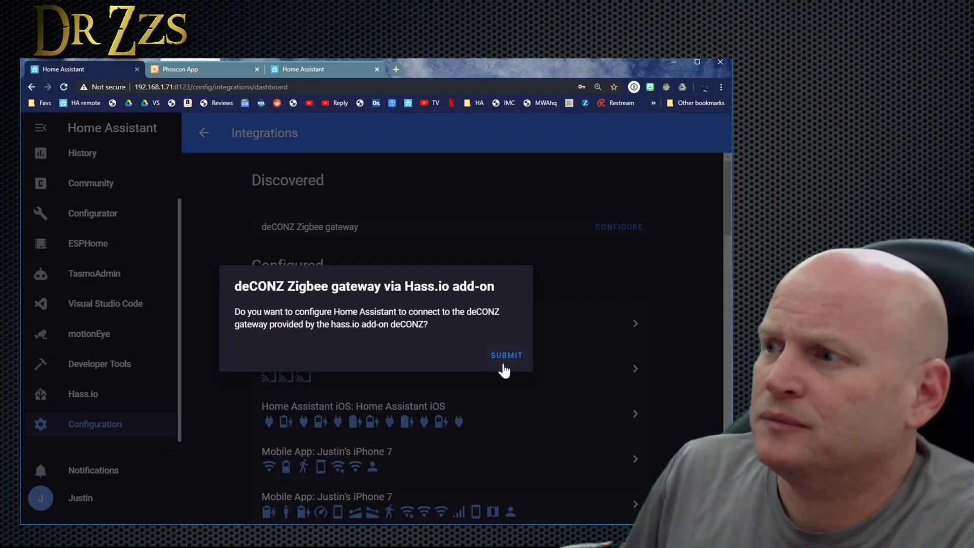
click(502, 364)
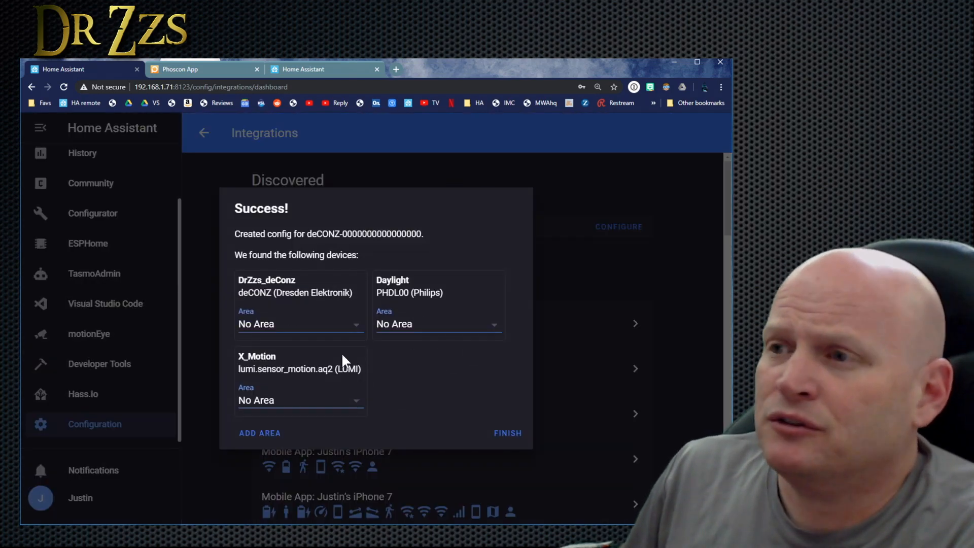
Finish the deCONZ integration setup without assigning areas and open the deCONZ Zigbee gateway's entry among the configured integrations
click(499, 434)
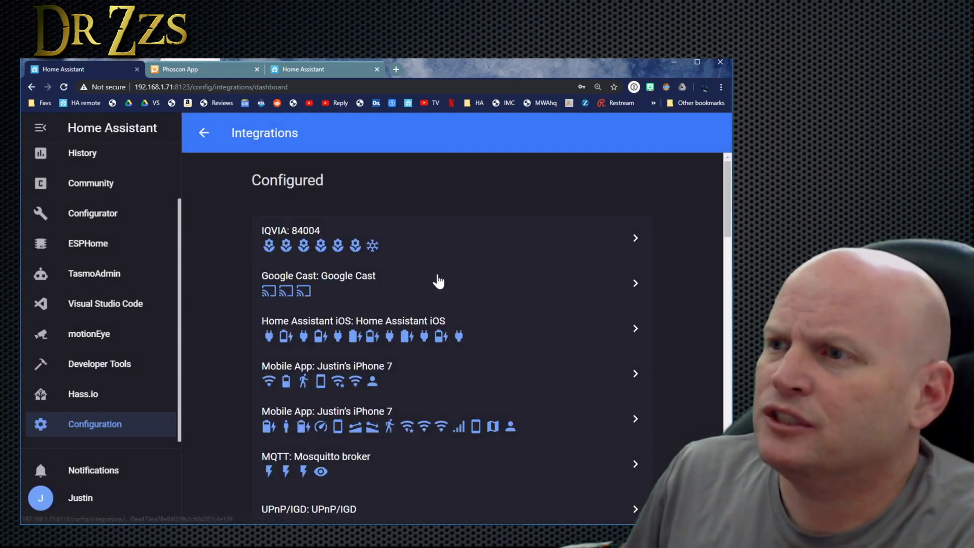
scroll(363, 359, down, 7)
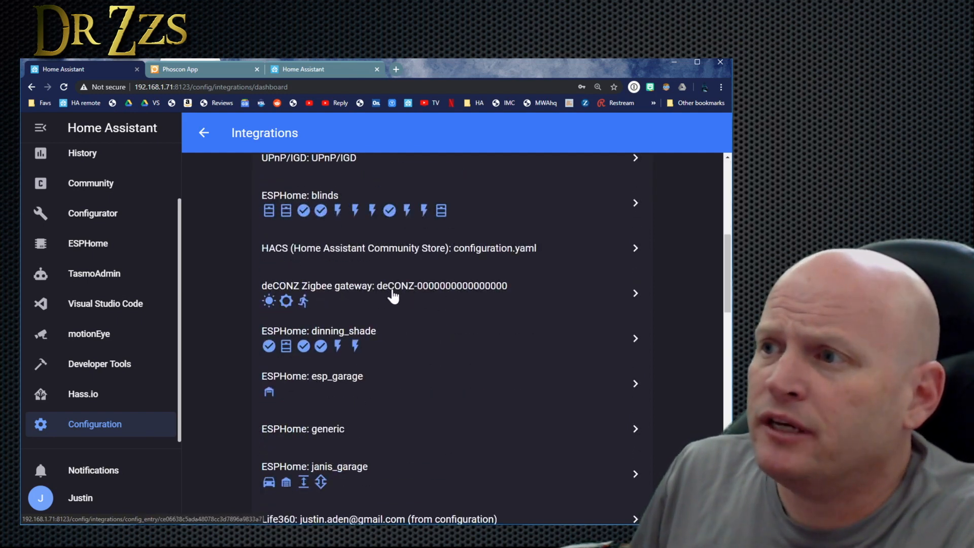
click(396, 294)
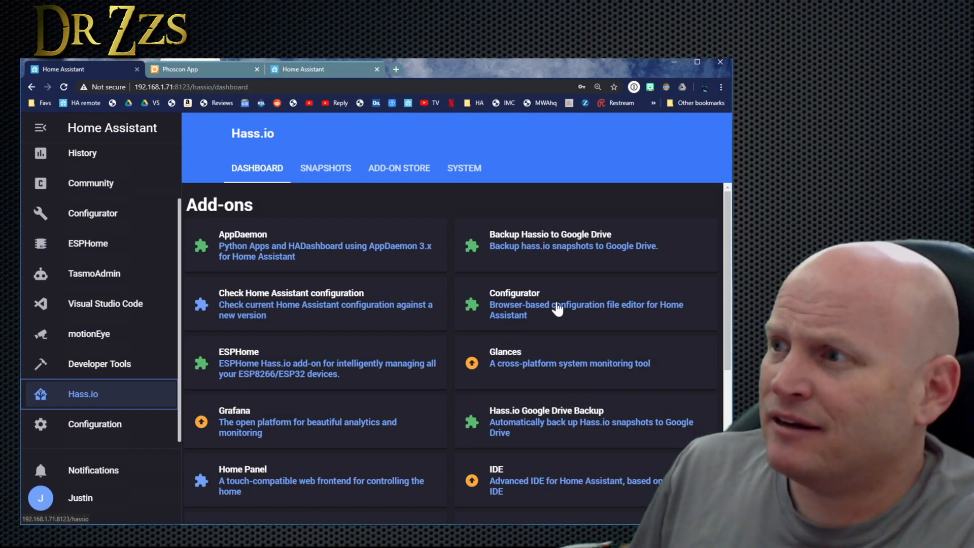
Open the installed deCONZ add-on's web interface from Hass.io and enter the Phoscon-GW gateway
scroll(323, 396, down, 5)
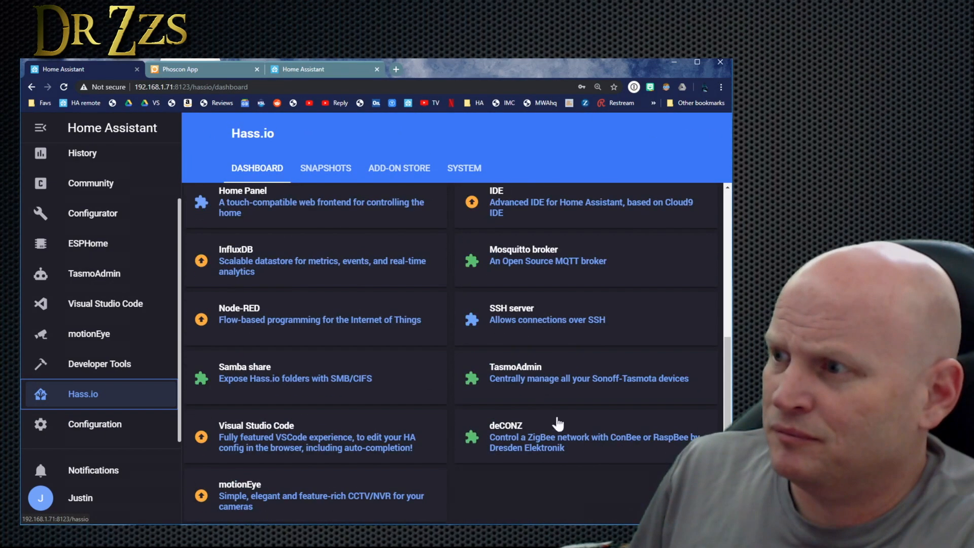
click(599, 454)
click(607, 420)
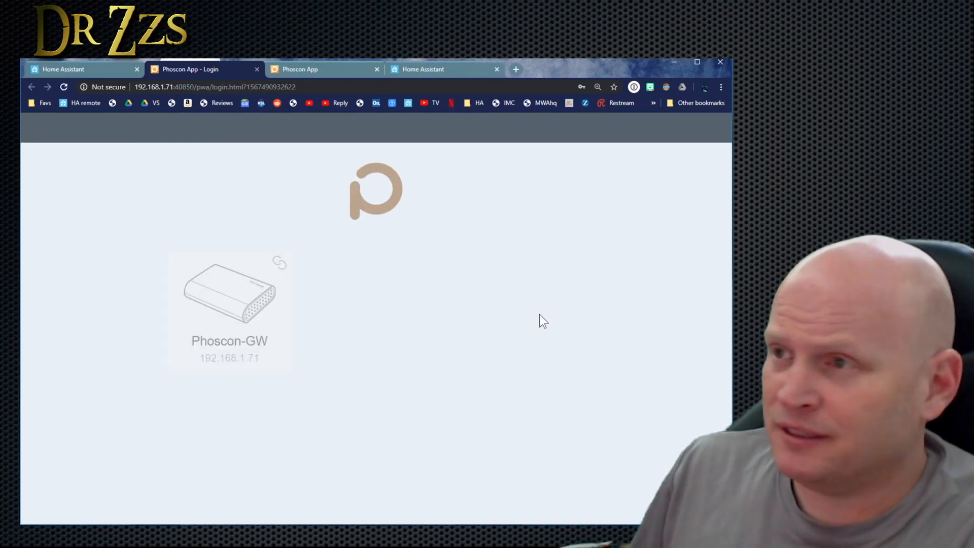
click(237, 295)
click(633, 168)
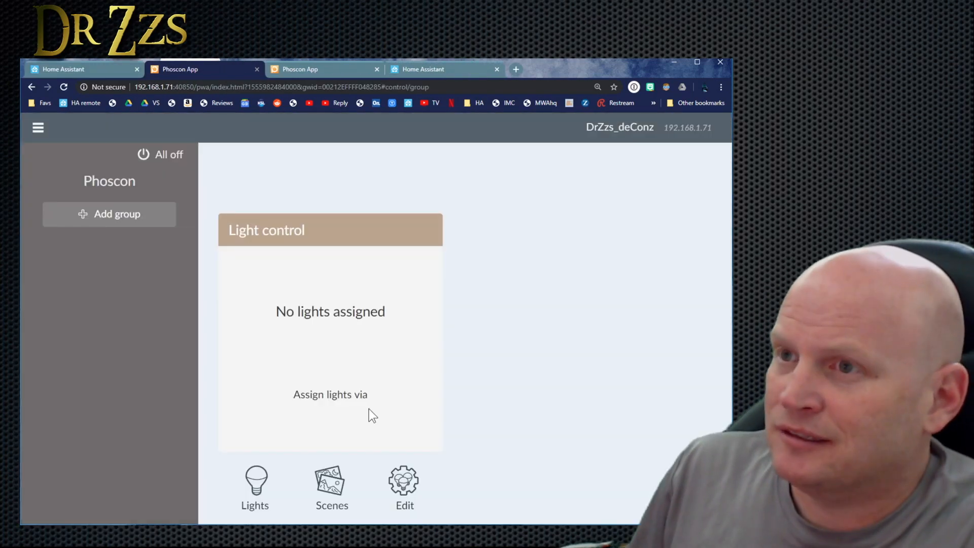
Open the gateway's connected sensors list and pair the temperature and humidity multi sensor as a new sensor
click(35, 124)
click(83, 363)
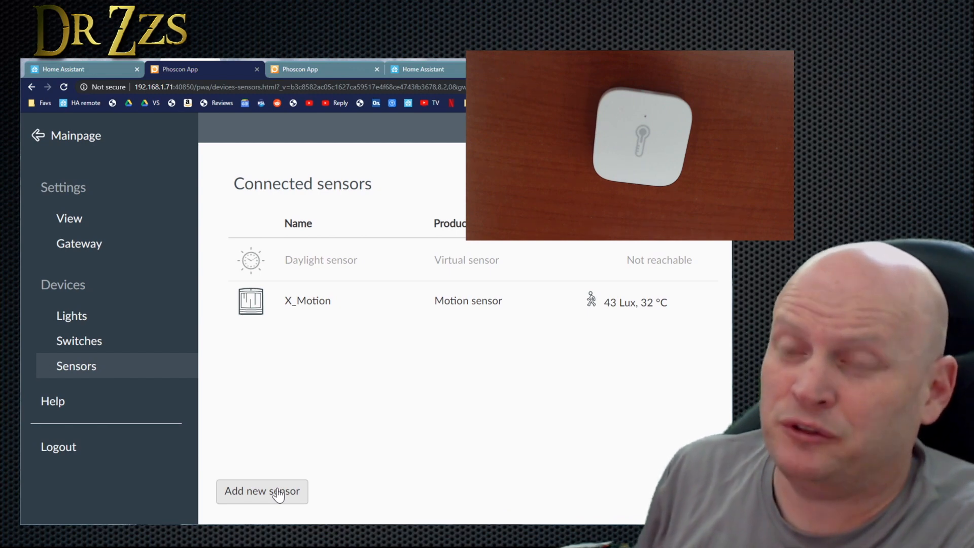
click(278, 494)
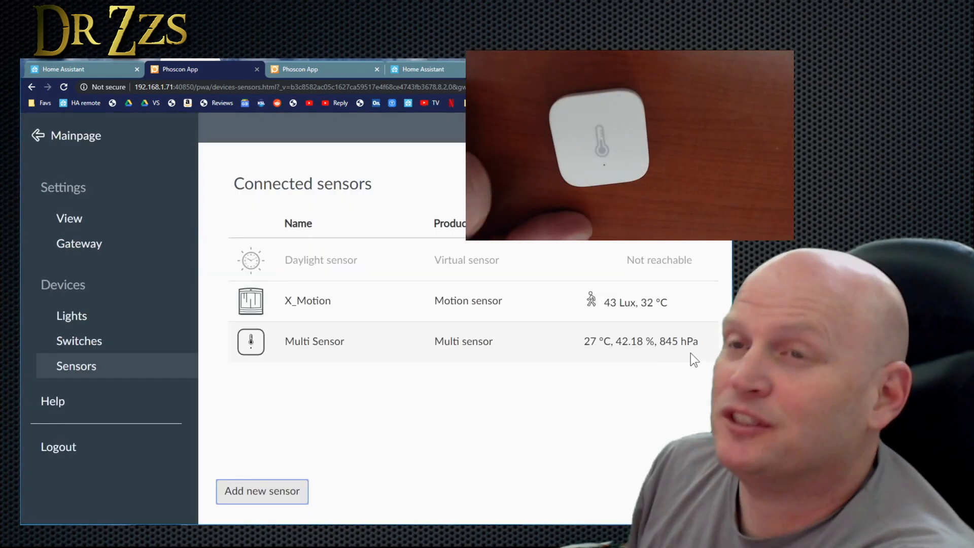
Open the deCONZ gateway integration in Home Assistant and check its devices for the newly paired multi sensor
click(61, 69)
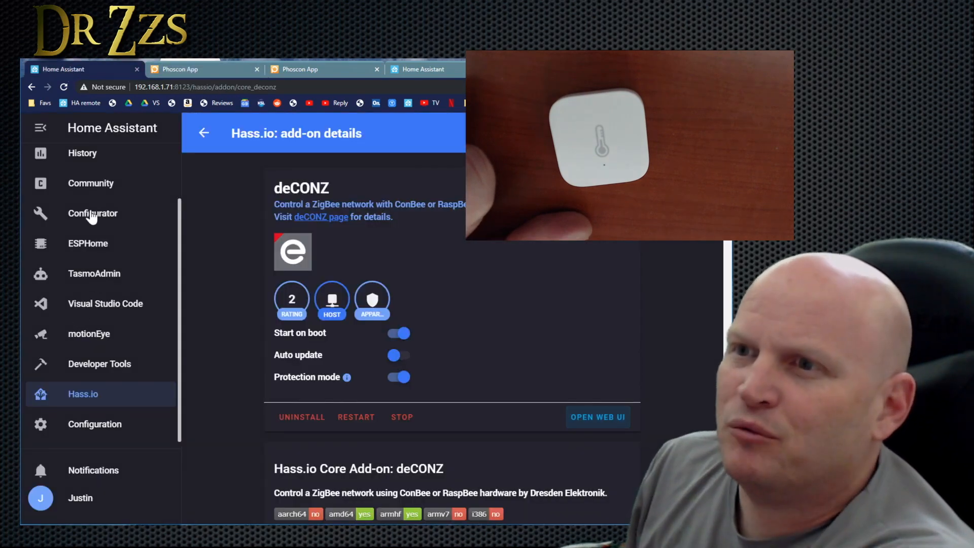
click(97, 424)
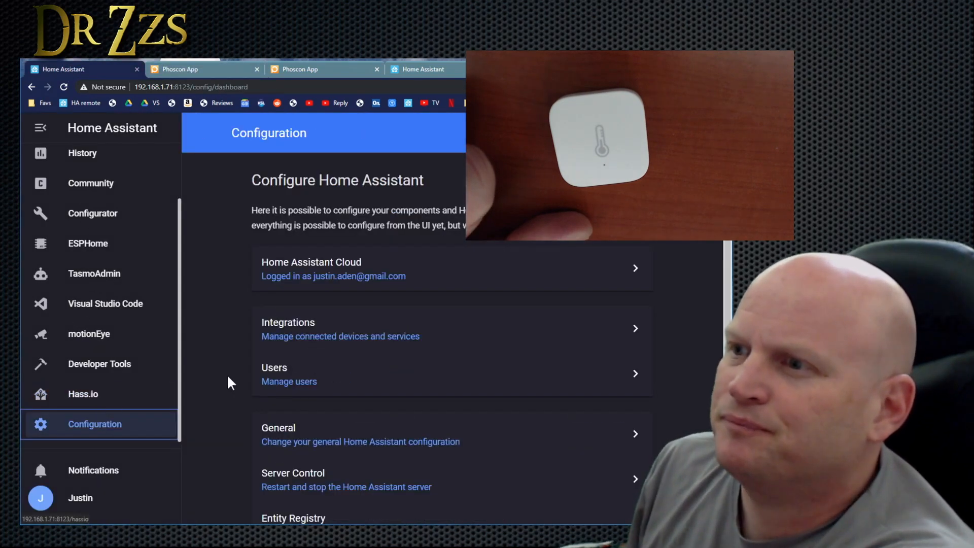
click(289, 324)
click(510, 384)
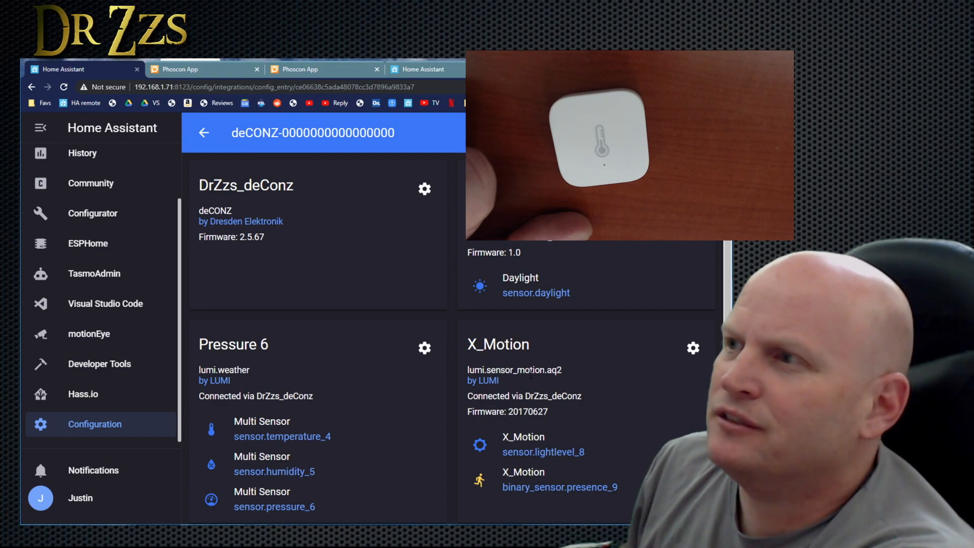
scroll(355, 436, down, 1)
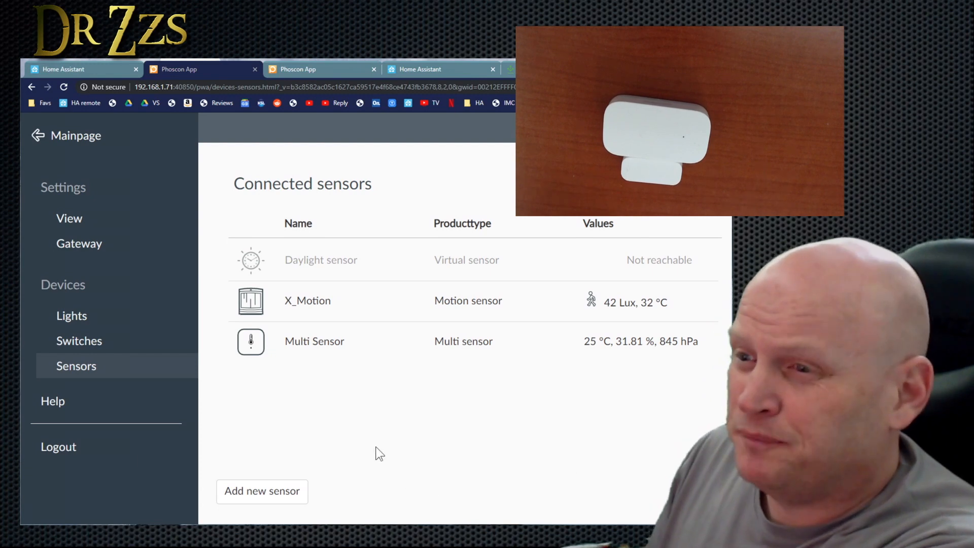
Pair the window/door contact sensor in Phoscon as a new sensor with the vendor Other
click(263, 491)
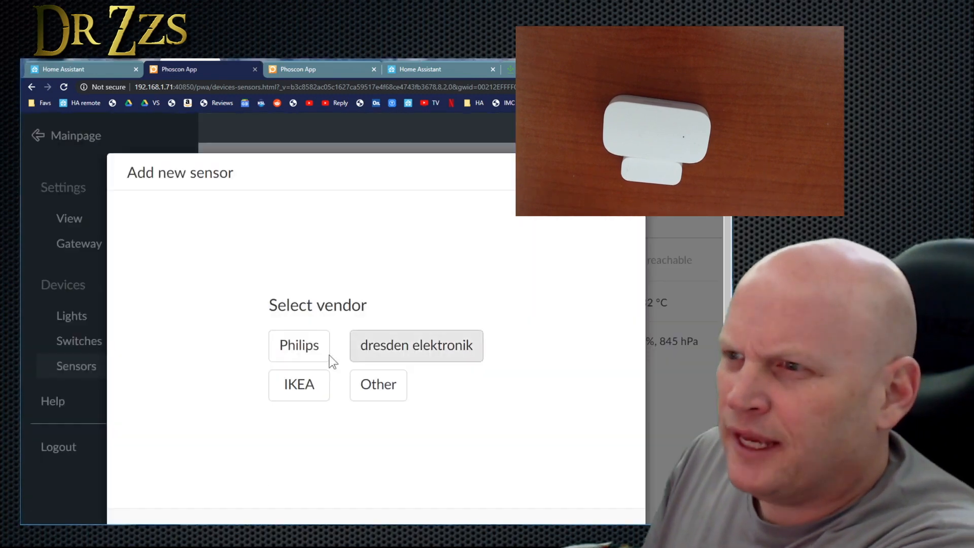
click(381, 391)
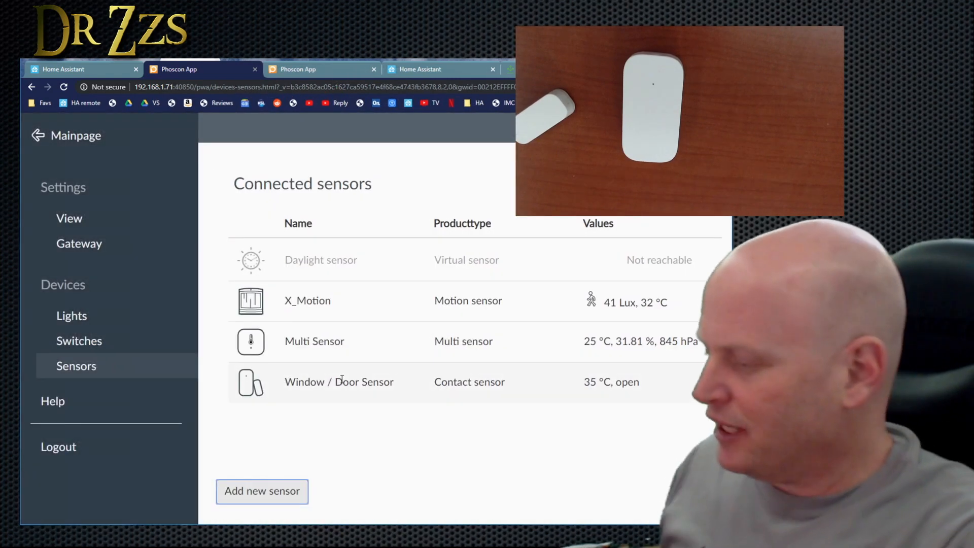
Reopen the deCONZ gateway integration in Home Assistant and check the window/door sensor entity
click(447, 69)
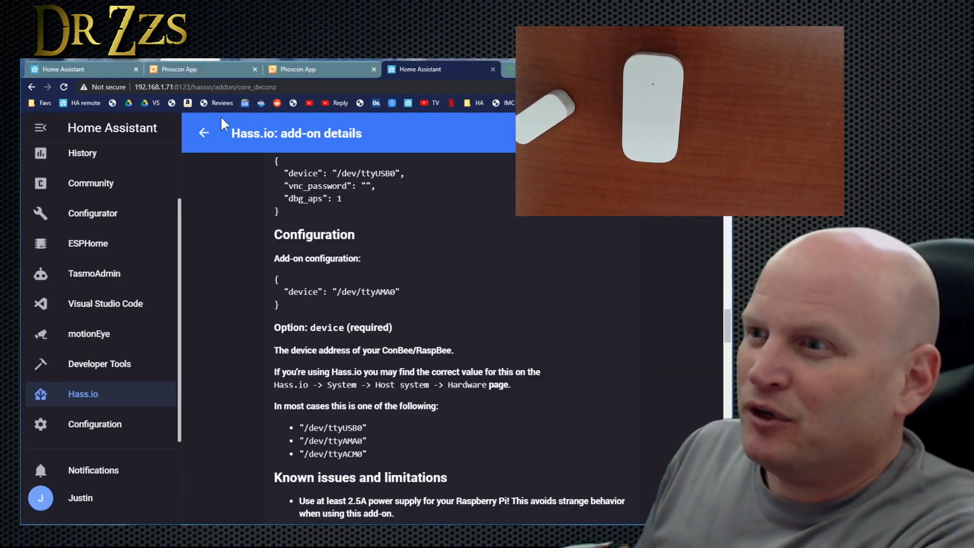
click(94, 424)
scroll(365, 304, down, 6)
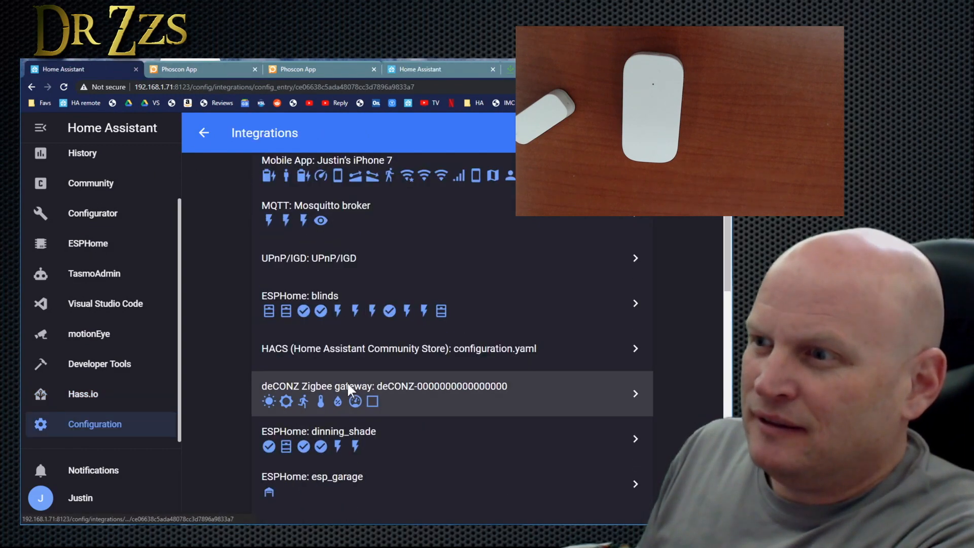
click(347, 393)
click(264, 382)
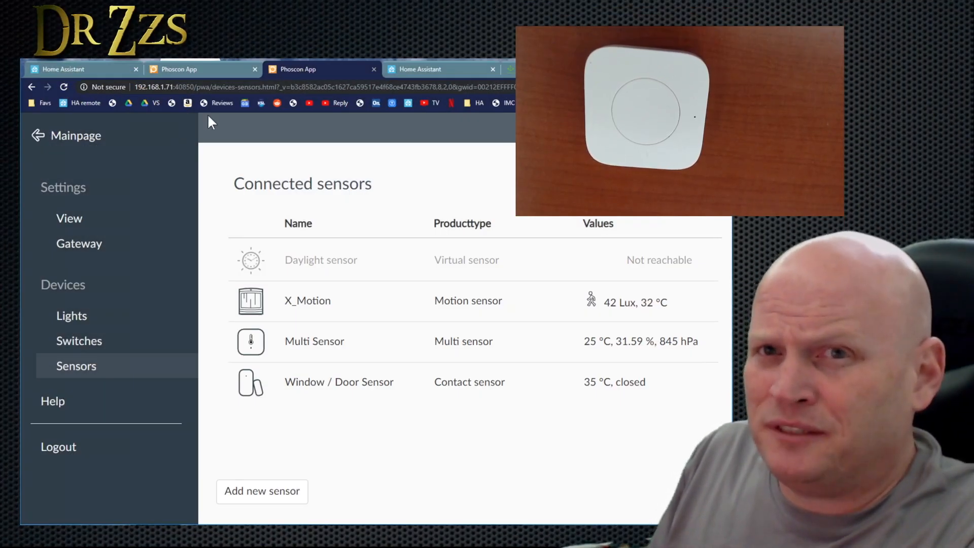
Pair the wireless button in Phoscon as a new switch with the vendor Other and complete the search
click(77, 341)
click(256, 346)
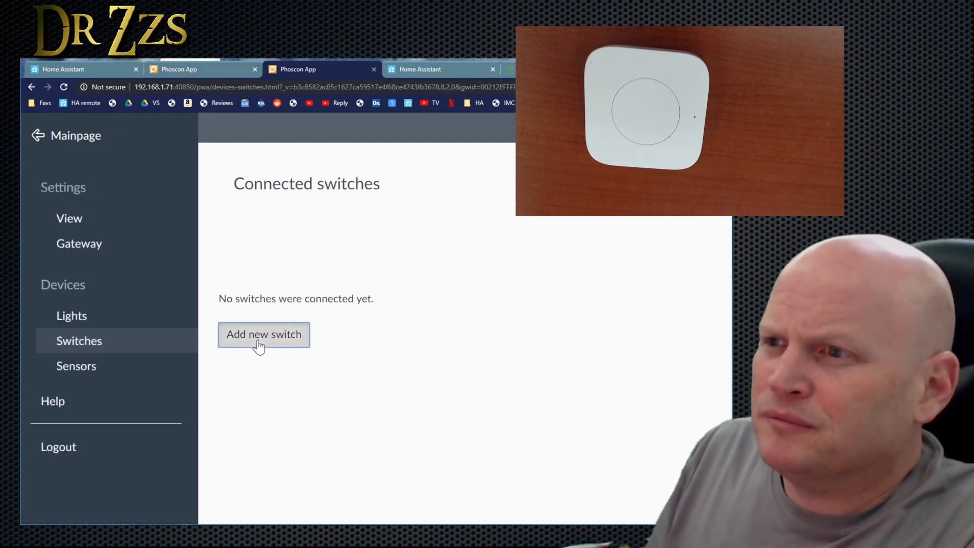
click(297, 425)
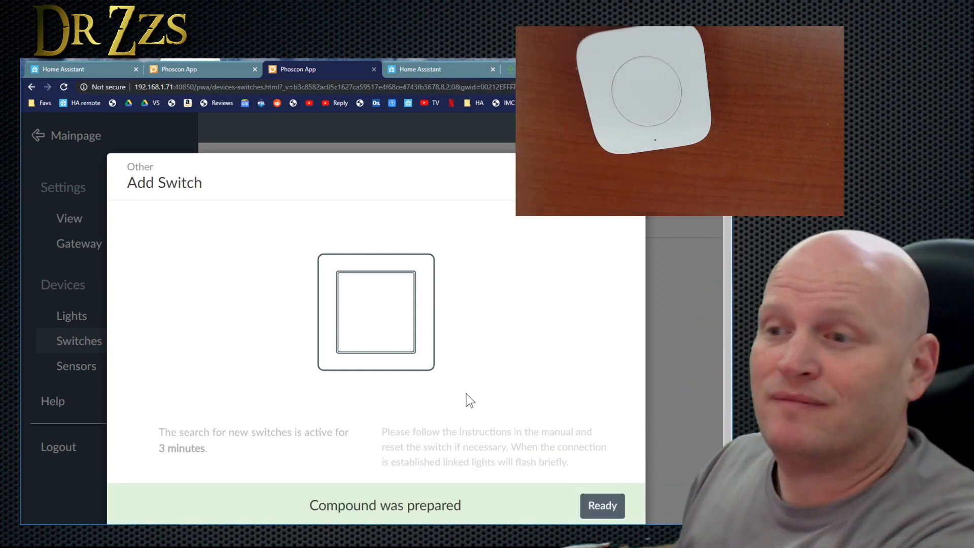
click(602, 506)
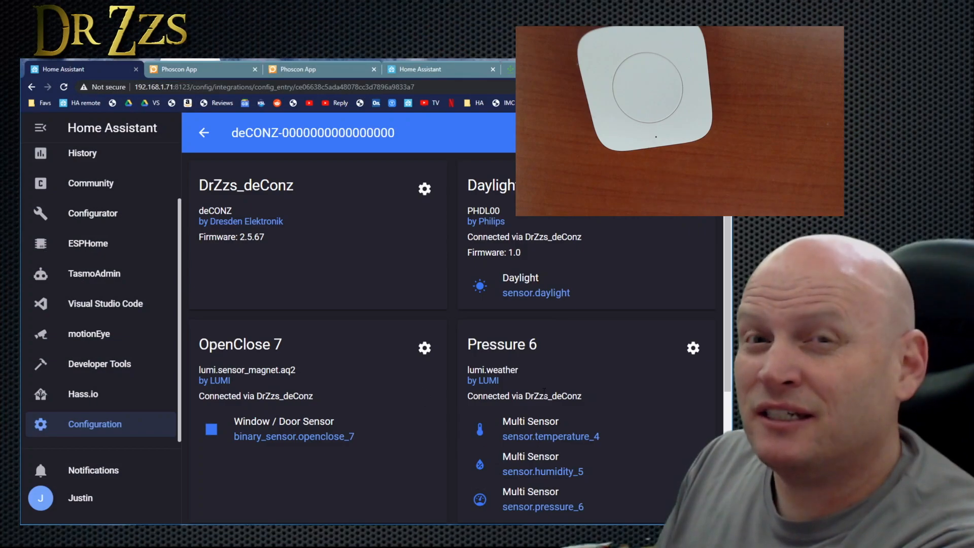
Review the integration's devices for the button, and listen to deconz_event in Developer Tools to capture its presses
scroll(583, 401, down, 4)
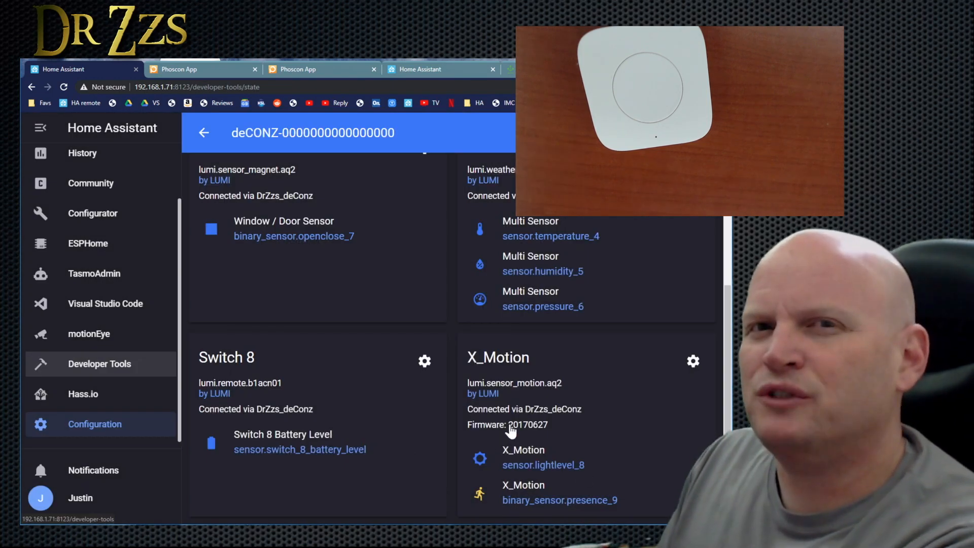
click(126, 369)
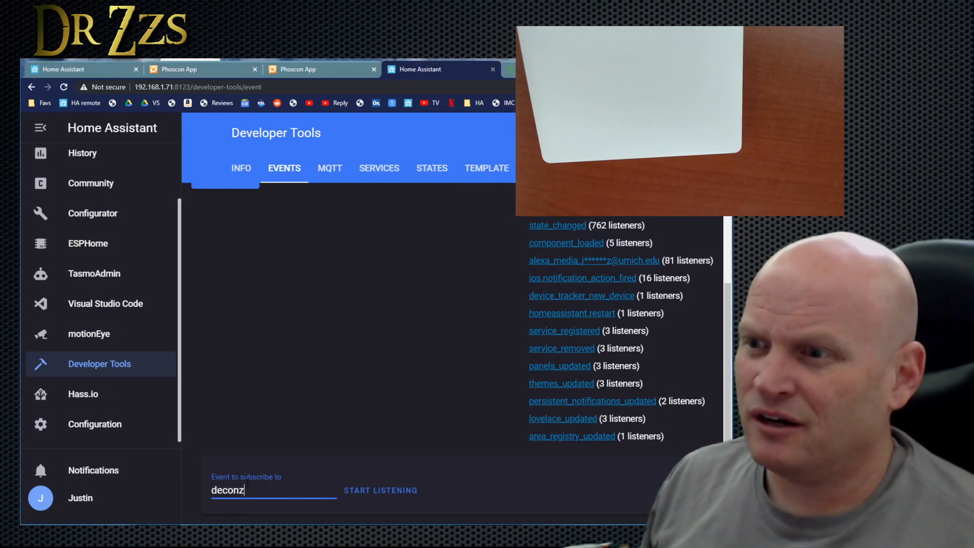
text(event)
click(365, 490)
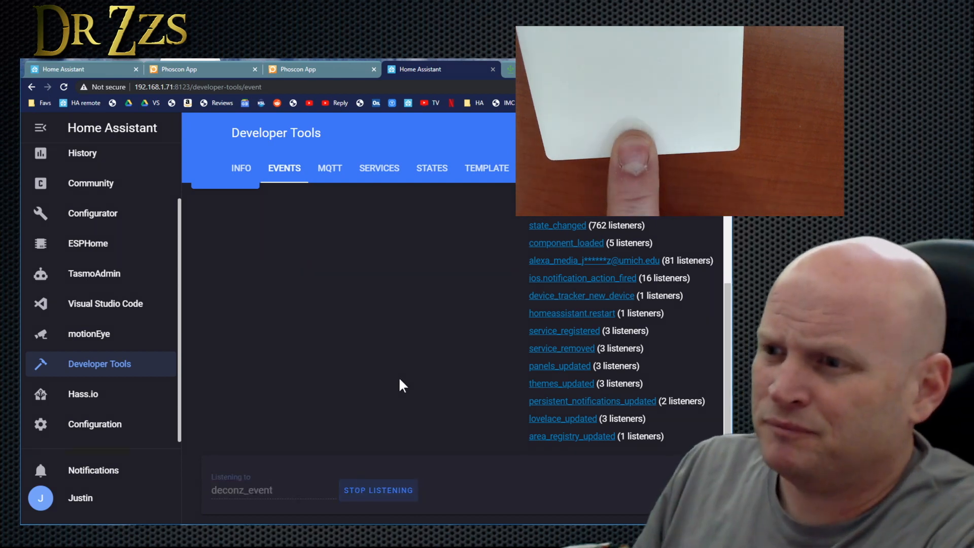
scroll(390, 450, down, 4)
drag(370, 375, 203, 362)
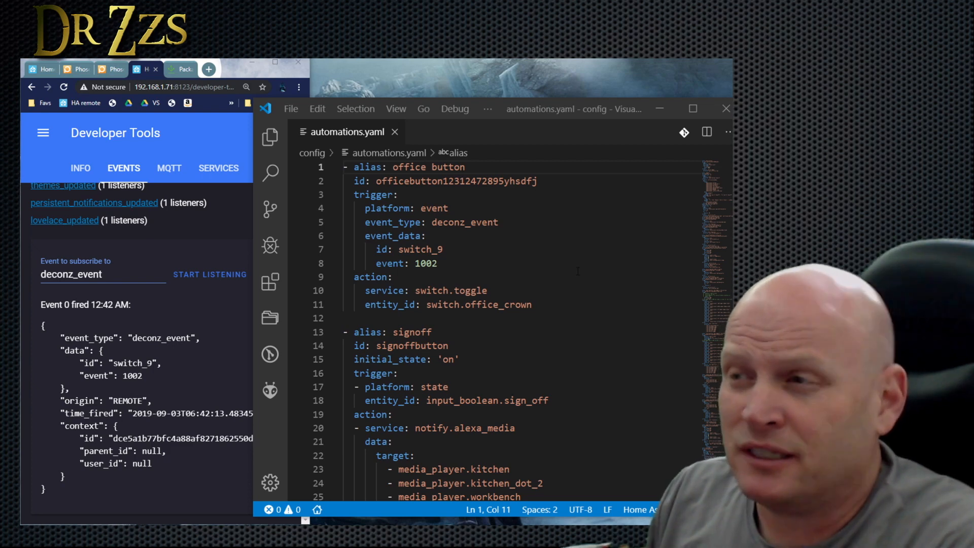
Examine the office button automation in automations.yaml, comparing its trigger id and event number with the captured event, and its toggle action
drag(353, 194, 532, 246)
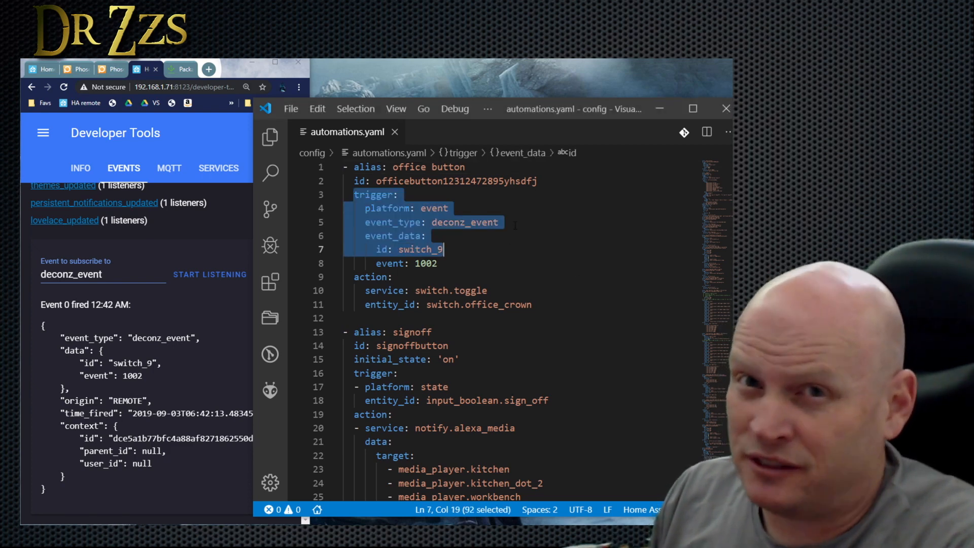
drag(437, 264, 339, 250)
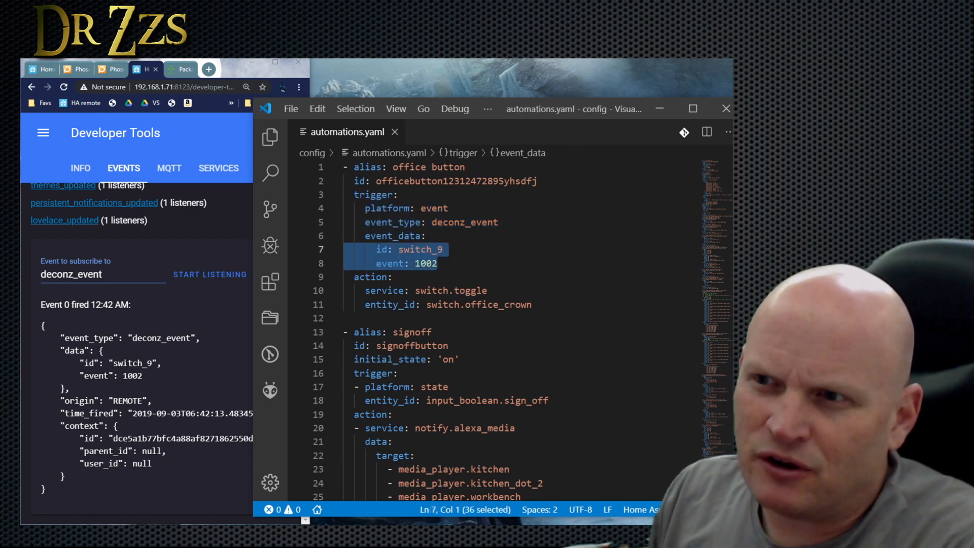
double_click(132, 363)
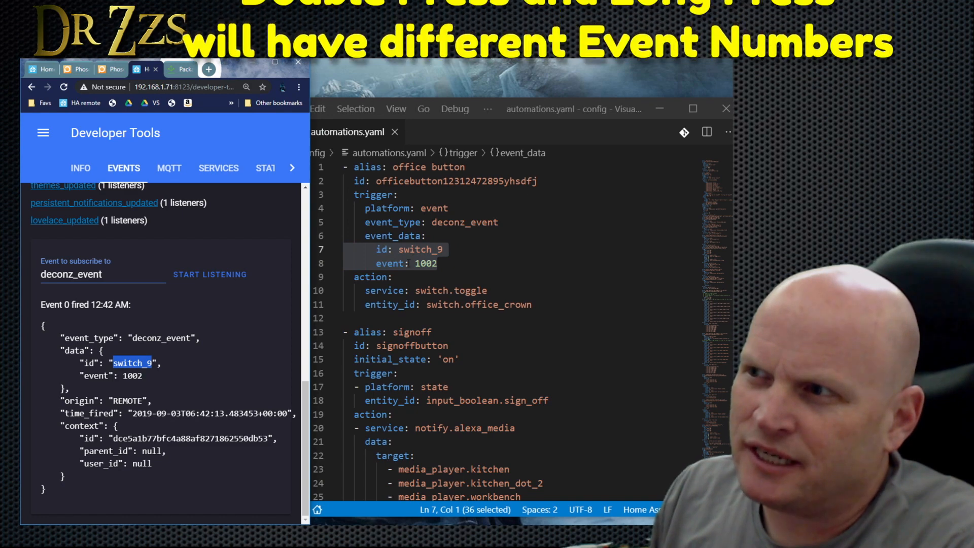
double_click(134, 376)
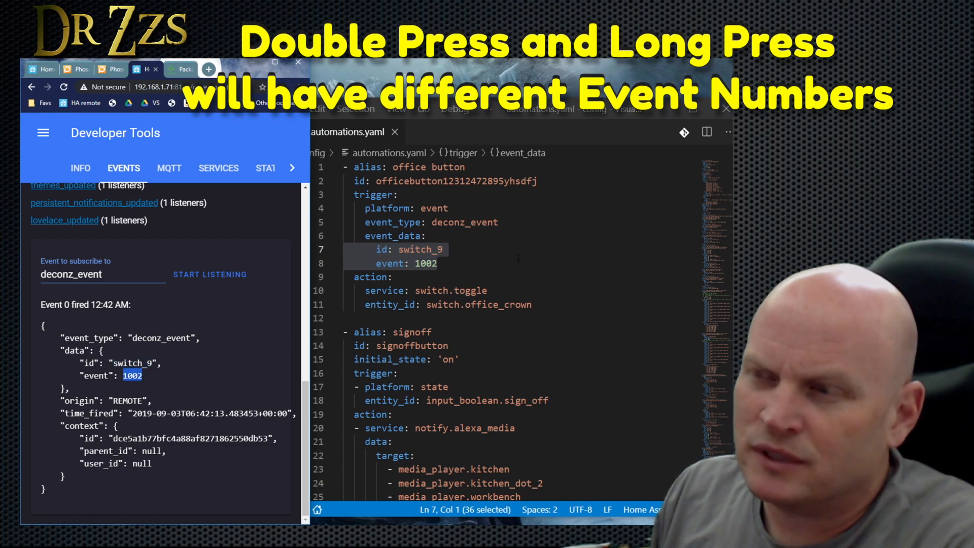
click(489, 276)
drag(533, 304, 344, 276)
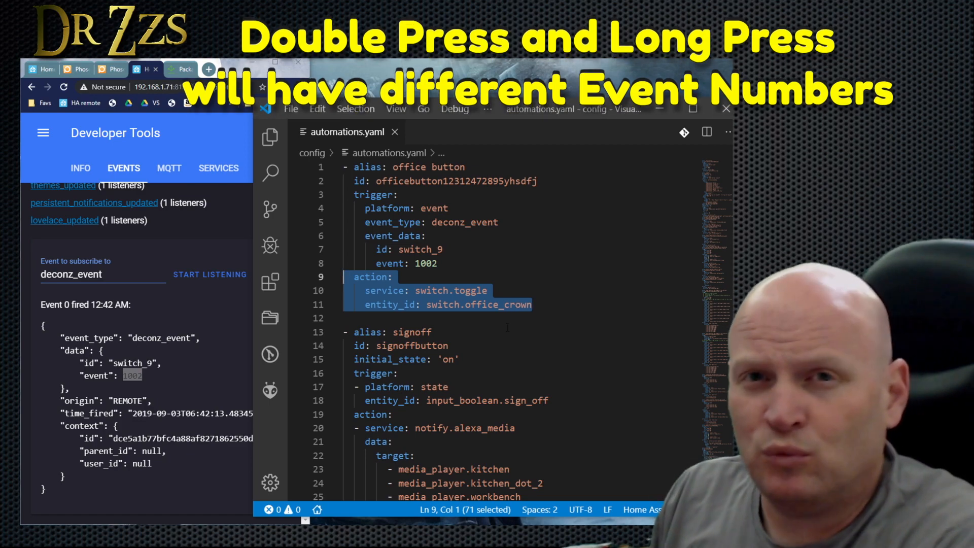
click(466, 305)
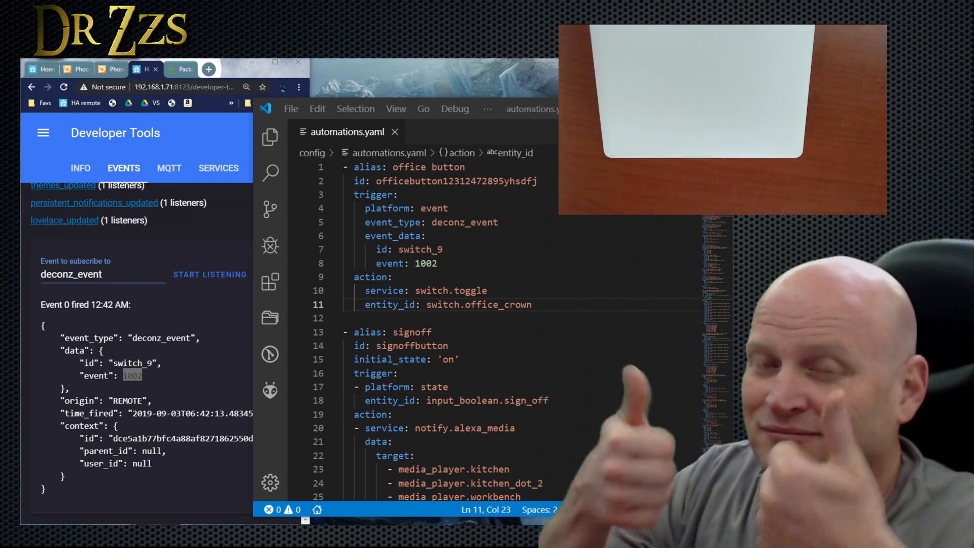
Start listening to deconz_event again and read the new button's id and event number from the fired event
click(198, 279)
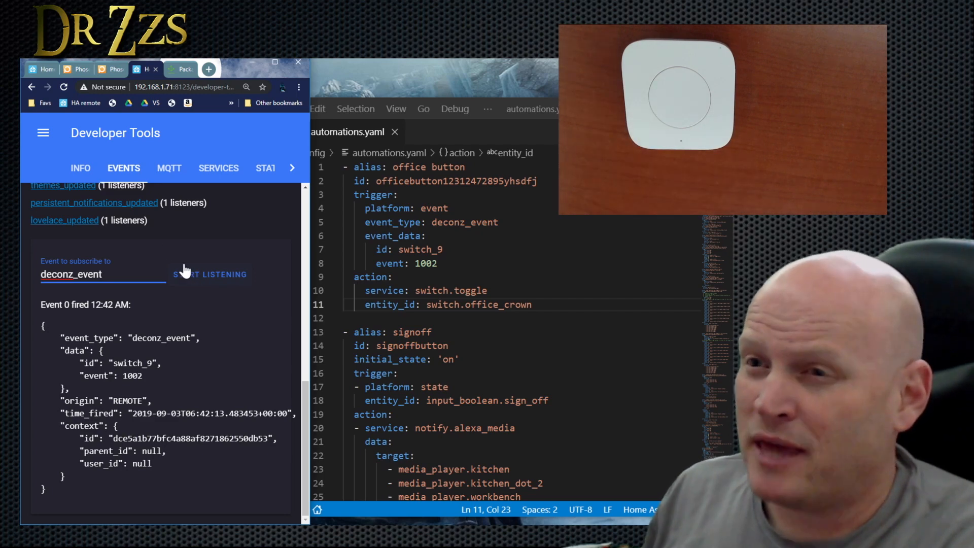
click(225, 276)
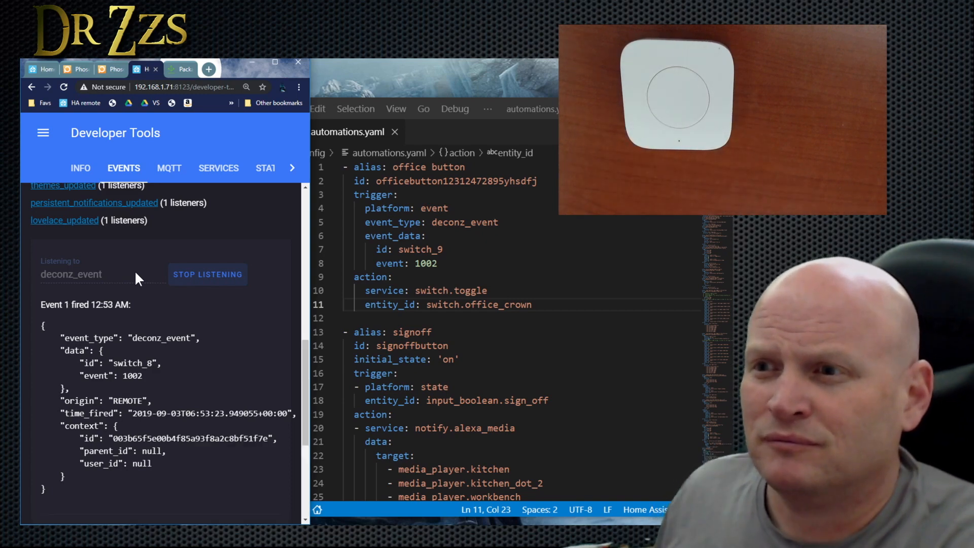
drag(65, 362, 144, 376)
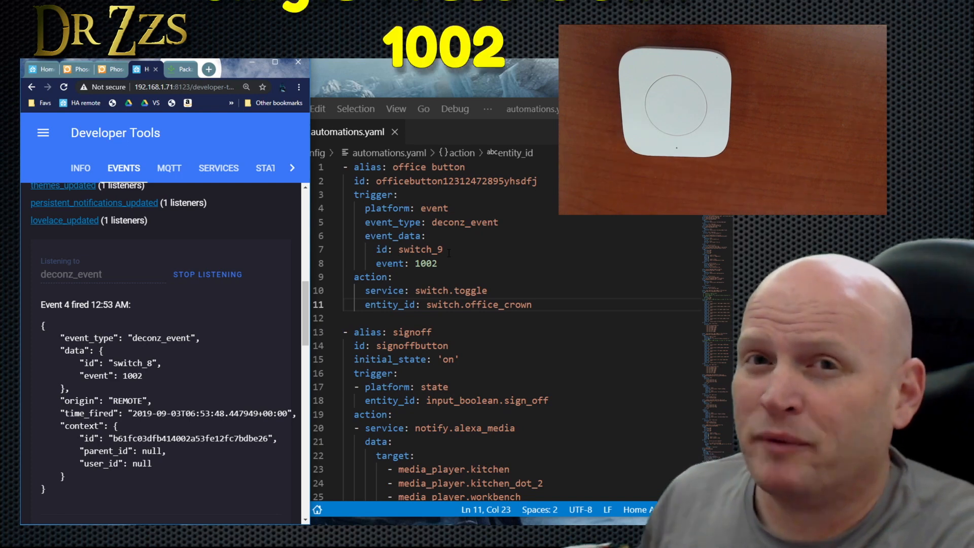
Change the office button automation's trigger id to switch_8 and its action's entity_id to switch.office_light
drag(438, 249, 445, 250)
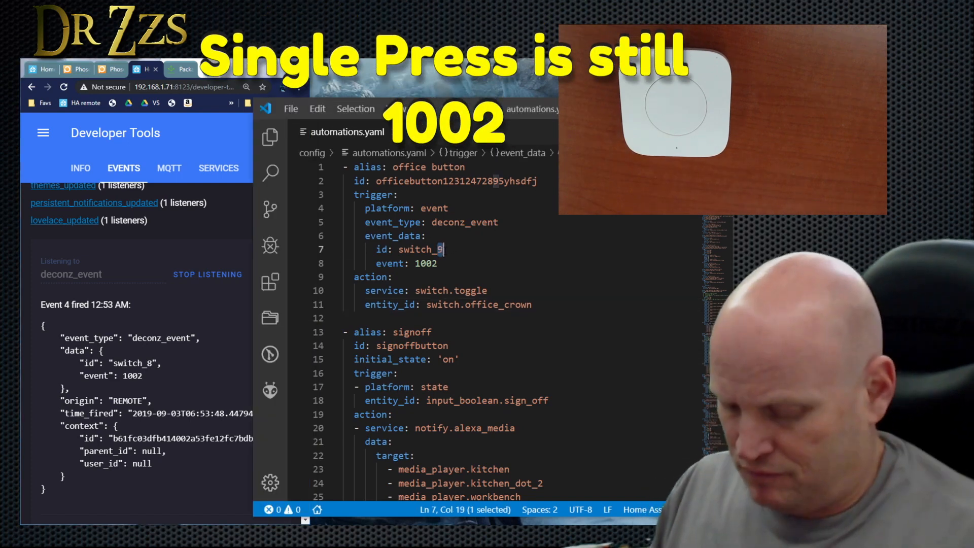
text(8)
key(Down)
key(Down)
key(Down)
key(Down)
key(Down)
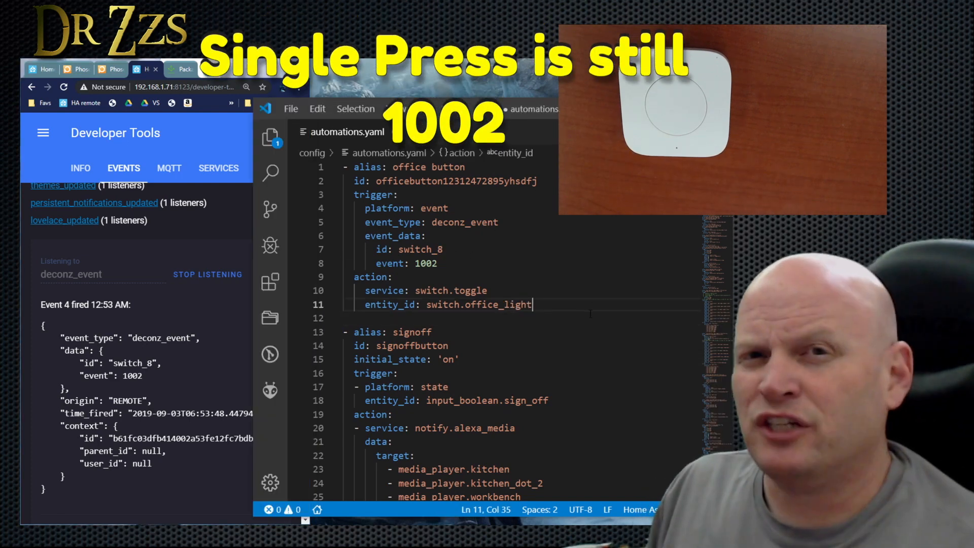
Check the office button automation's trigger id and target entity, save automations.yaml, and reload the automations in Home Assistant's Server Control
drag(443, 249, 393, 249)
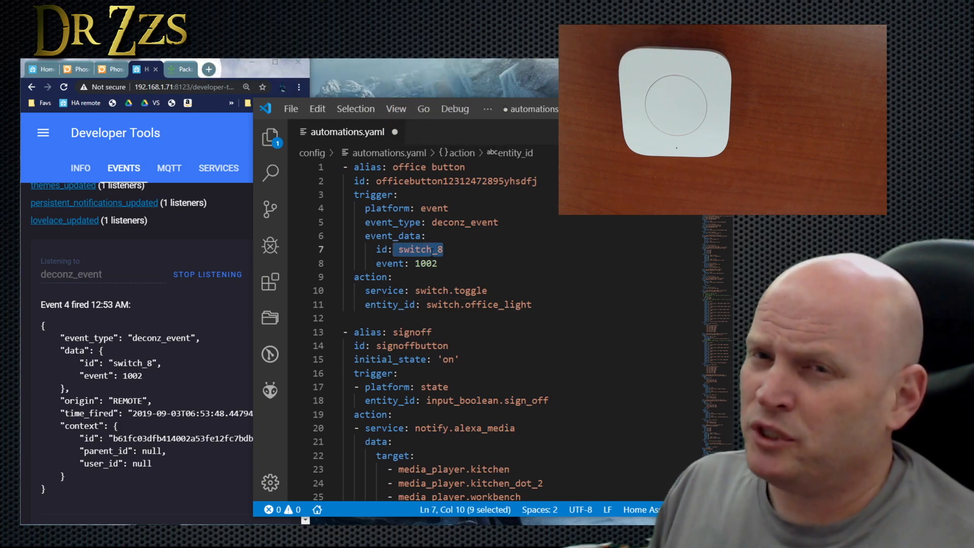
drag(532, 304, 444, 304)
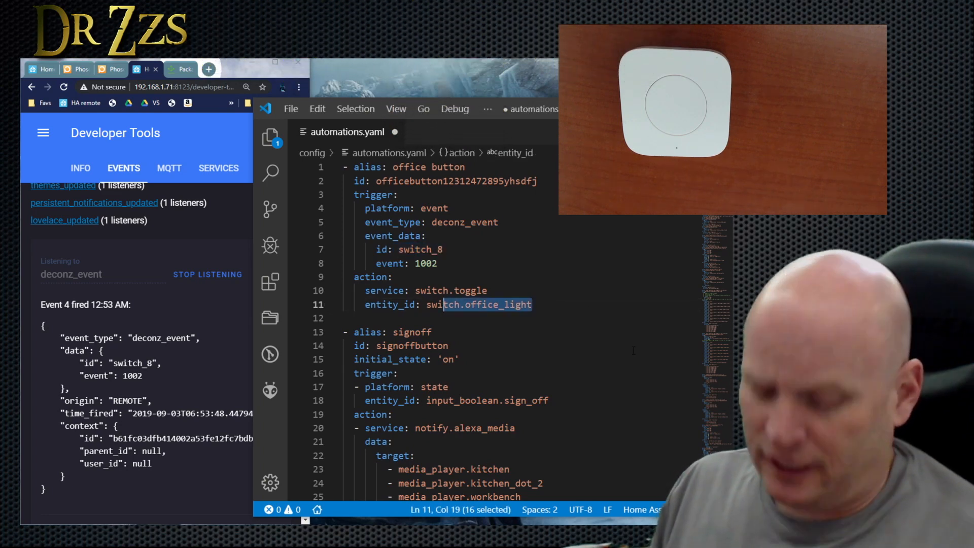
key(ctrl+s)
click(50, 68)
click(96, 360)
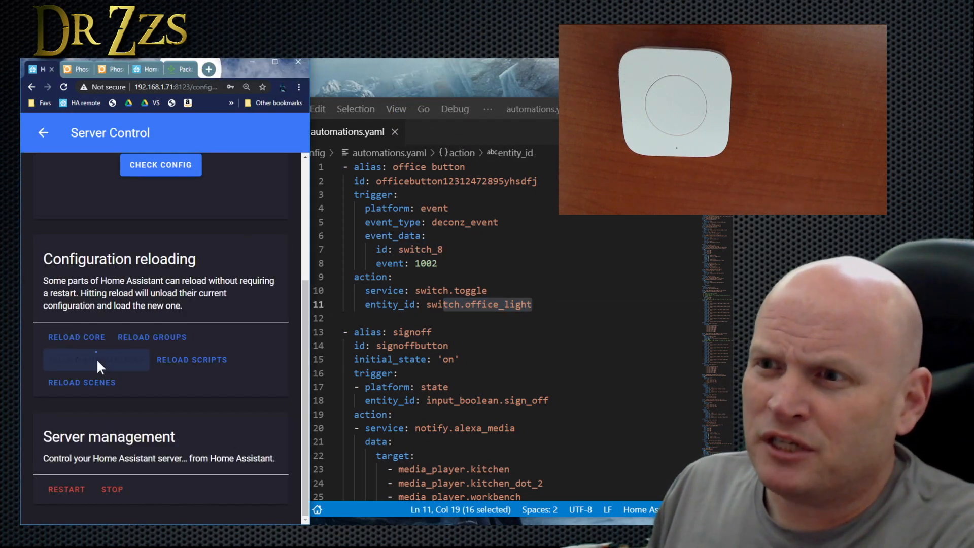
click(568, 300)
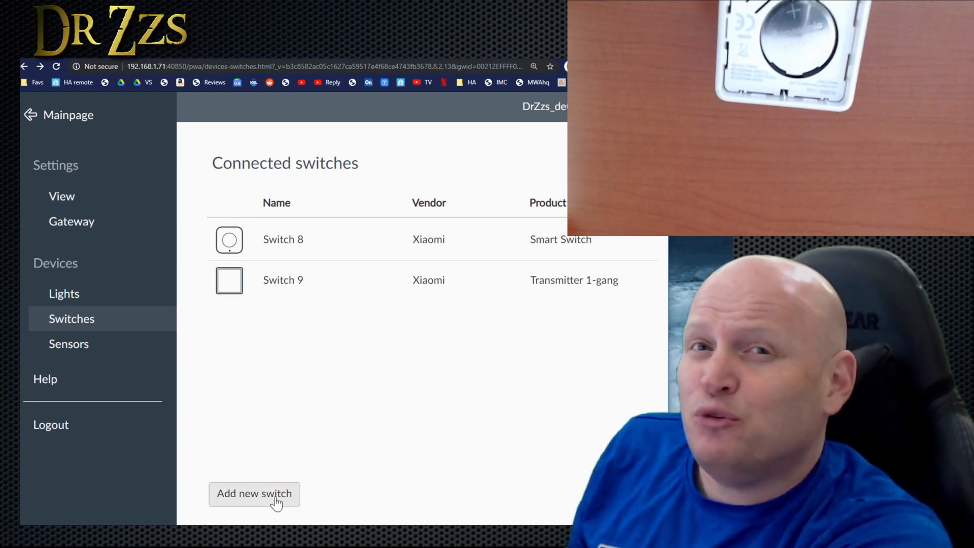
Search for a new switch in deCONZ to pair the Mi Magic Cube, finish adding it, and open its details
click(276, 502)
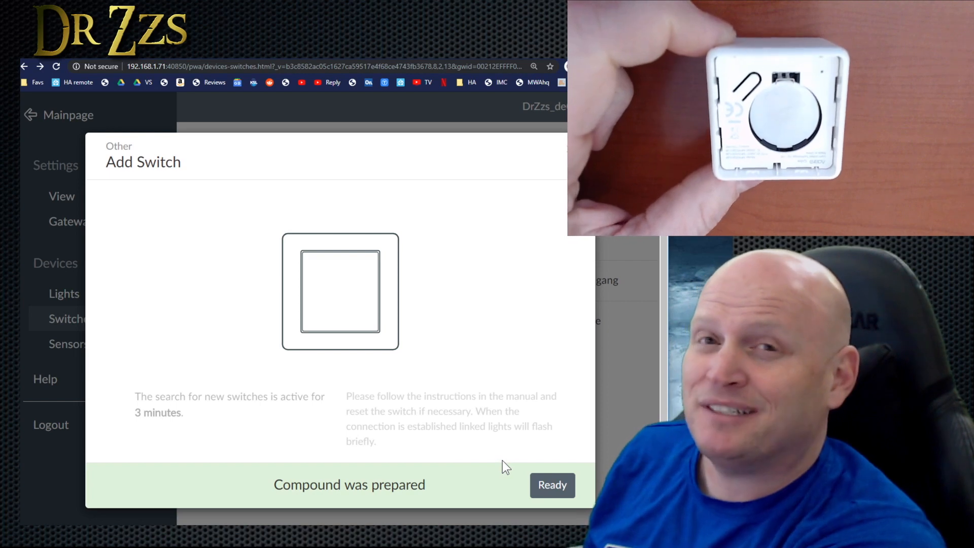
click(544, 488)
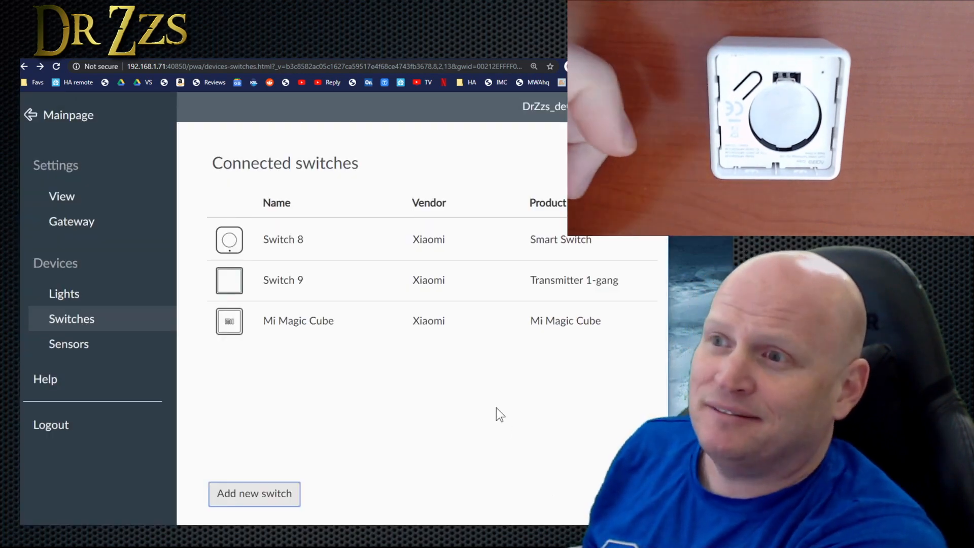
click(372, 325)
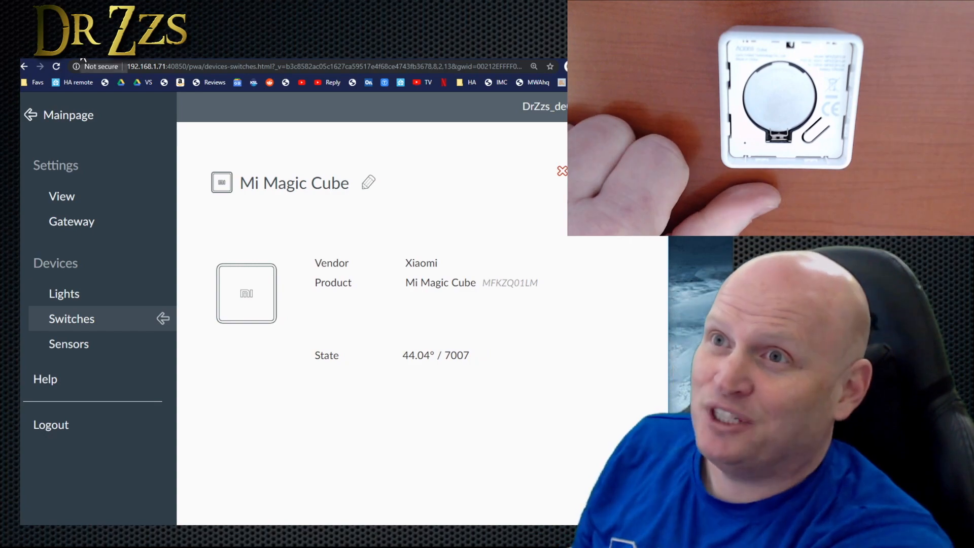
Listen to deconz_event in Home Assistant's Developer Tools and read the cube's id and event number from the fired event
key(BackSpace)
text(n)
text(z_even)
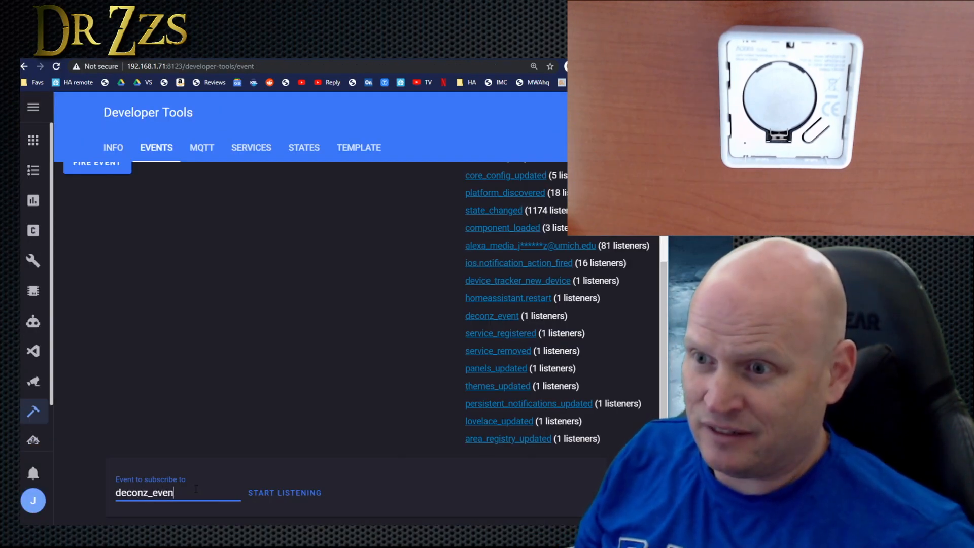
text(t)
click(284, 492)
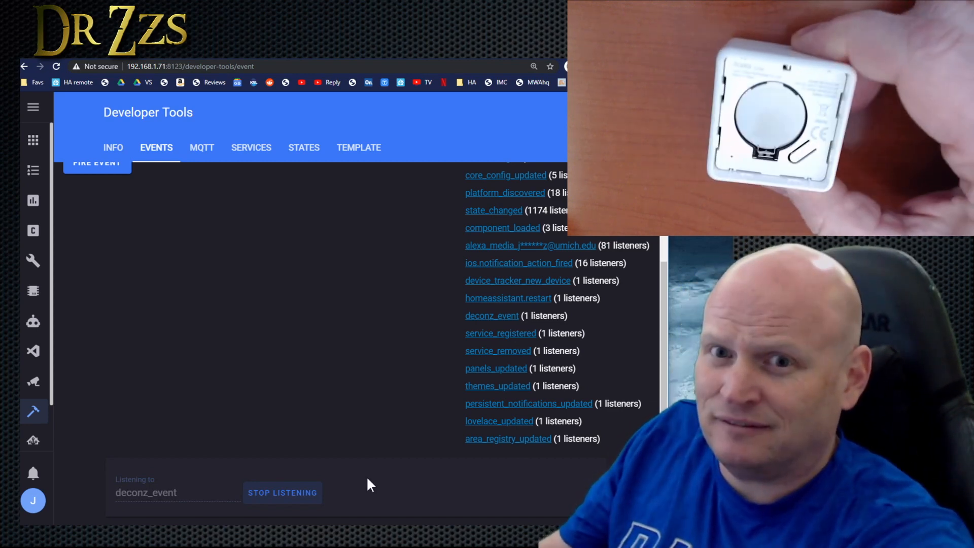
scroll(355, 457, down, 1)
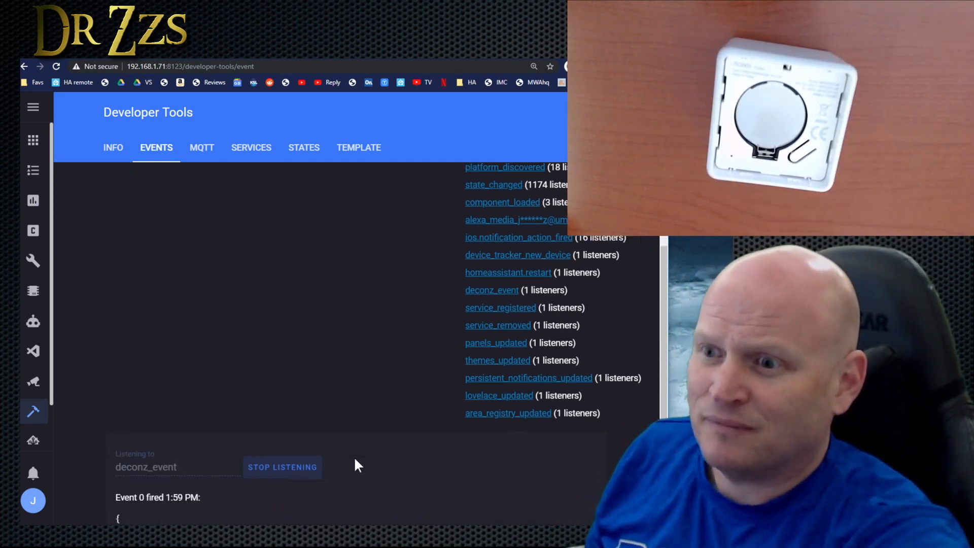
scroll(357, 463, down, 4)
drag(116, 360, 247, 373)
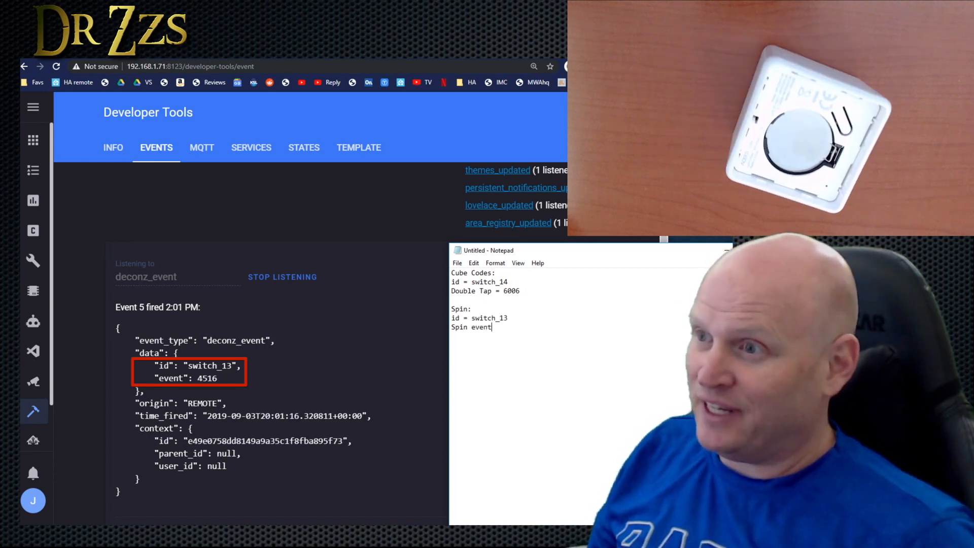
In the Notepad cube codes, record the spin event as CW + and CCW -, and add a Slide entry
text(= )
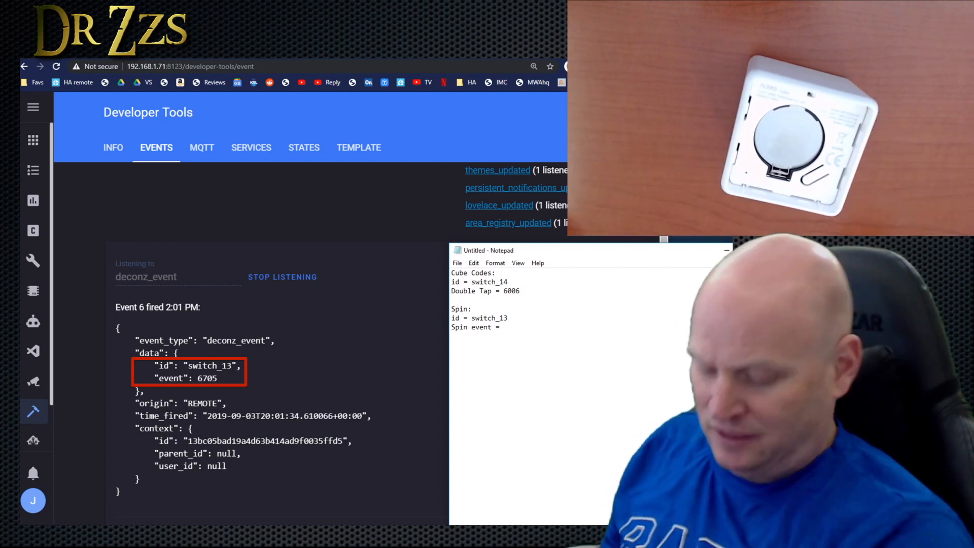
text(CW +)
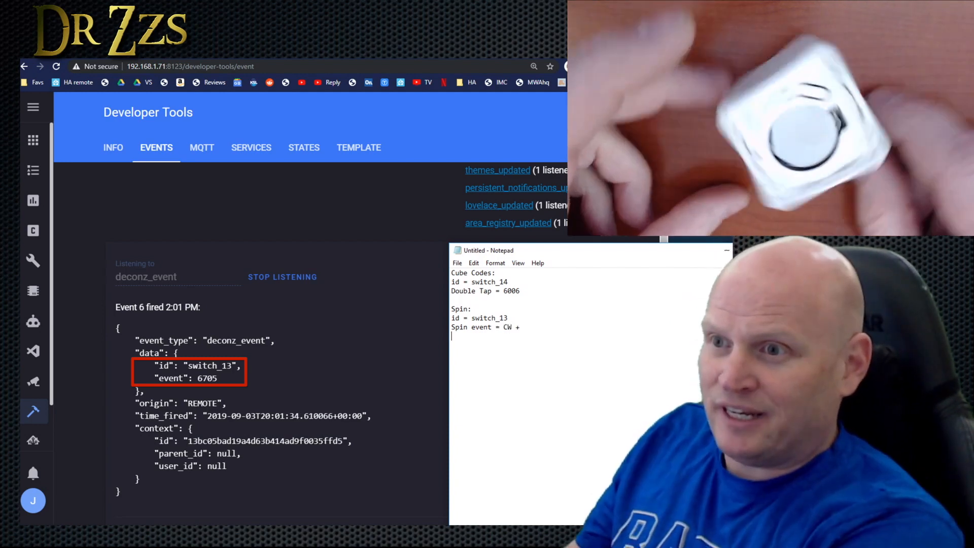
key(Return)
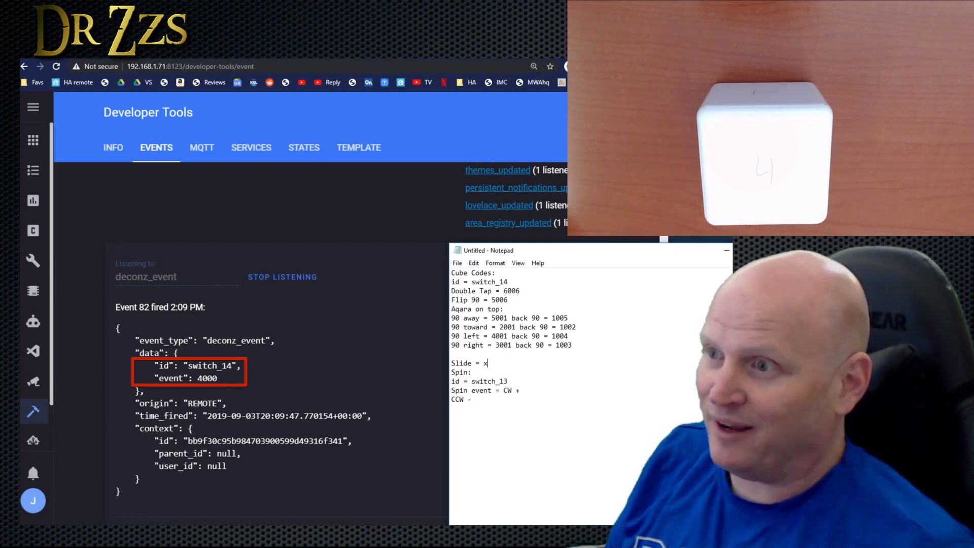
key(Return)
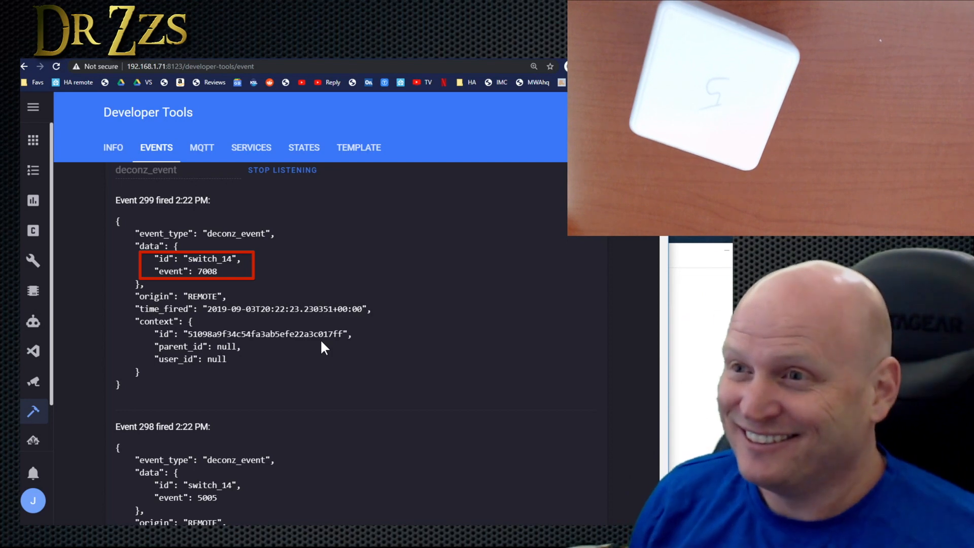
Switch to automations.yaml in Visual Studio Code and examine the cube automations, including the event number that triggers flip1to4volumeup
key(alt+Tab)
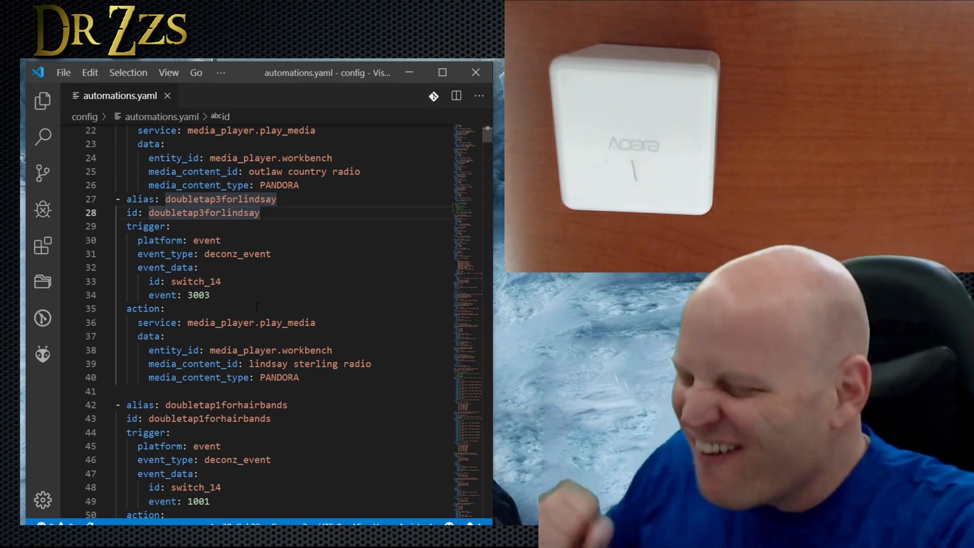
scroll(256, 307, down, 10)
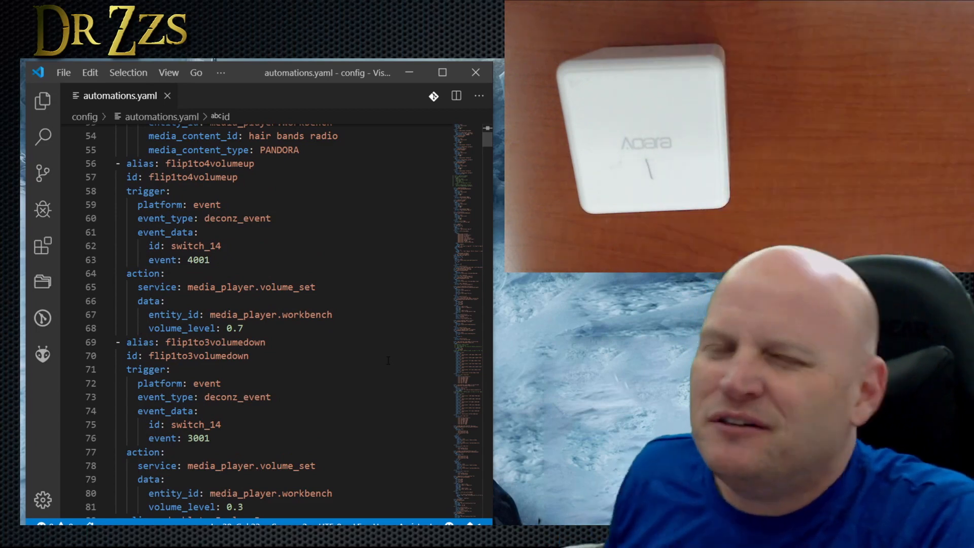
double_click(198, 259)
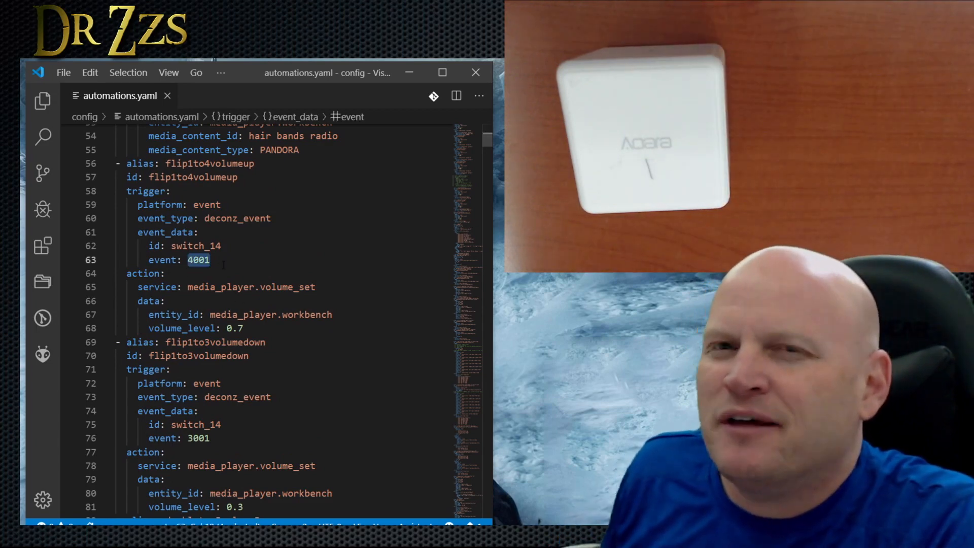